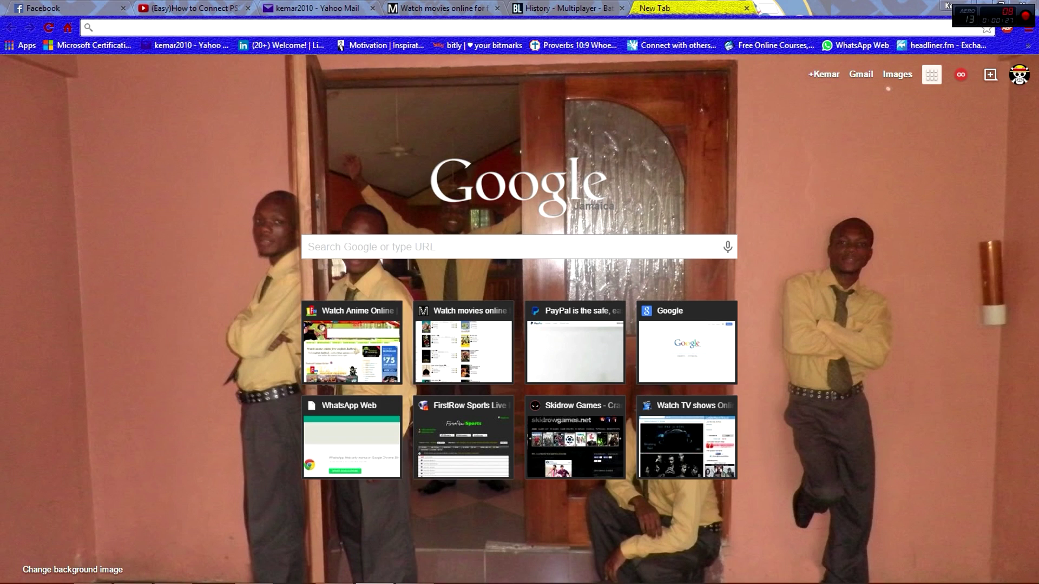
Paste the MediaFire link and download PS3 Controller to PC.zip (74.49 MB), dismissing the download shelf
right_click(277, 26)
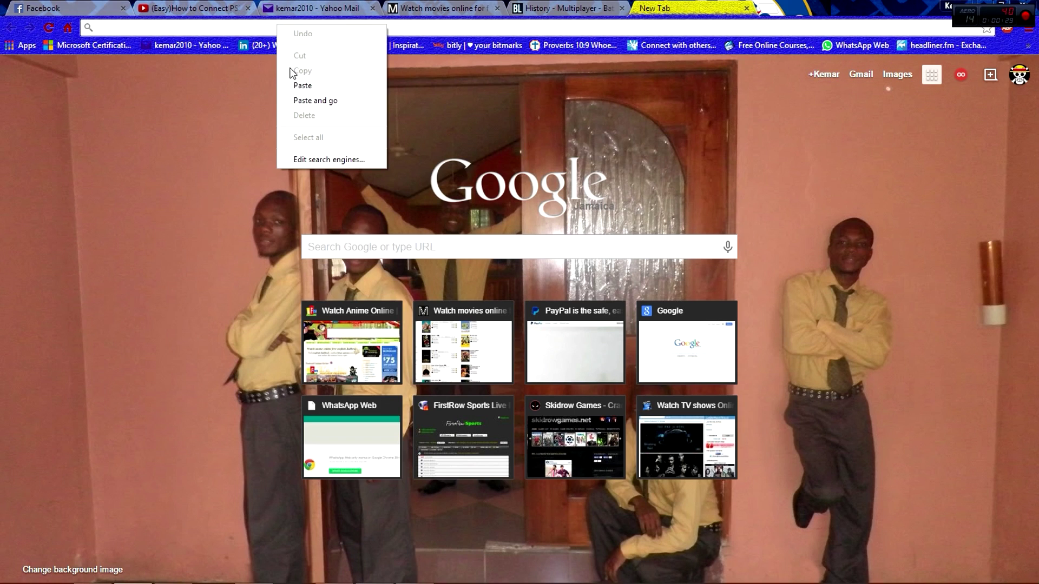
left_click(310, 101)
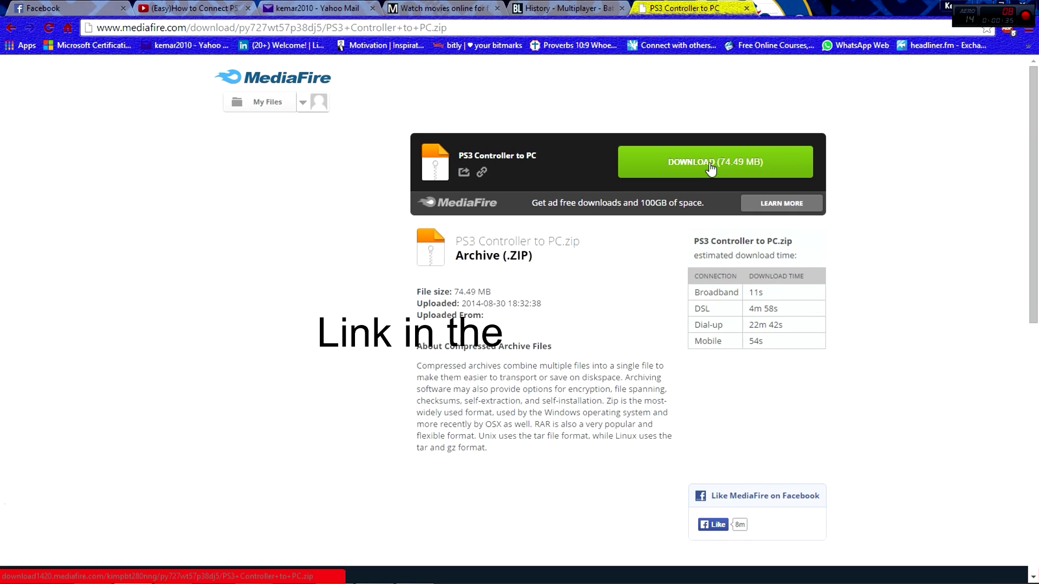
left_click(711, 163)
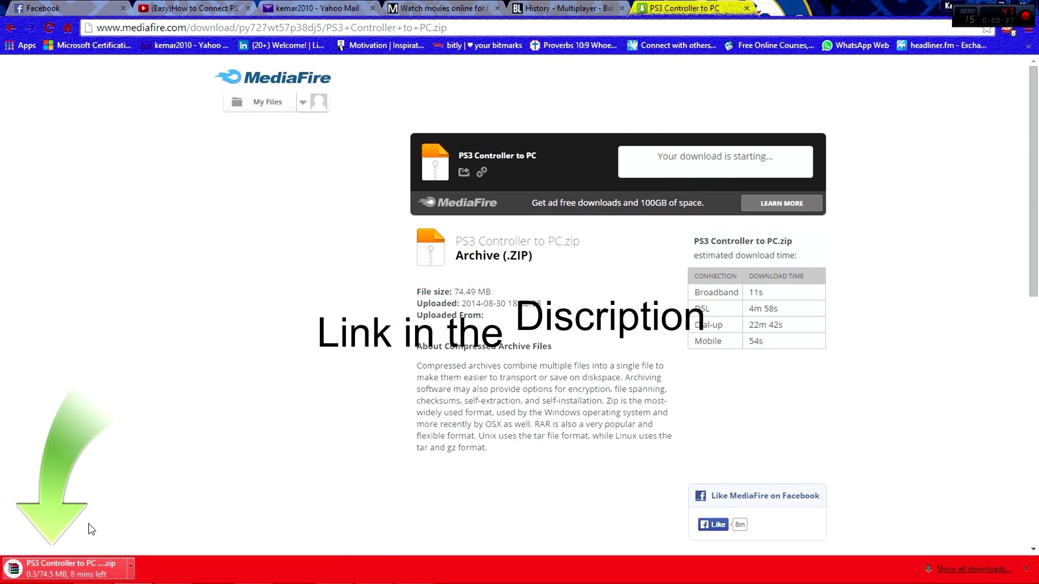
left_click(1026, 569)
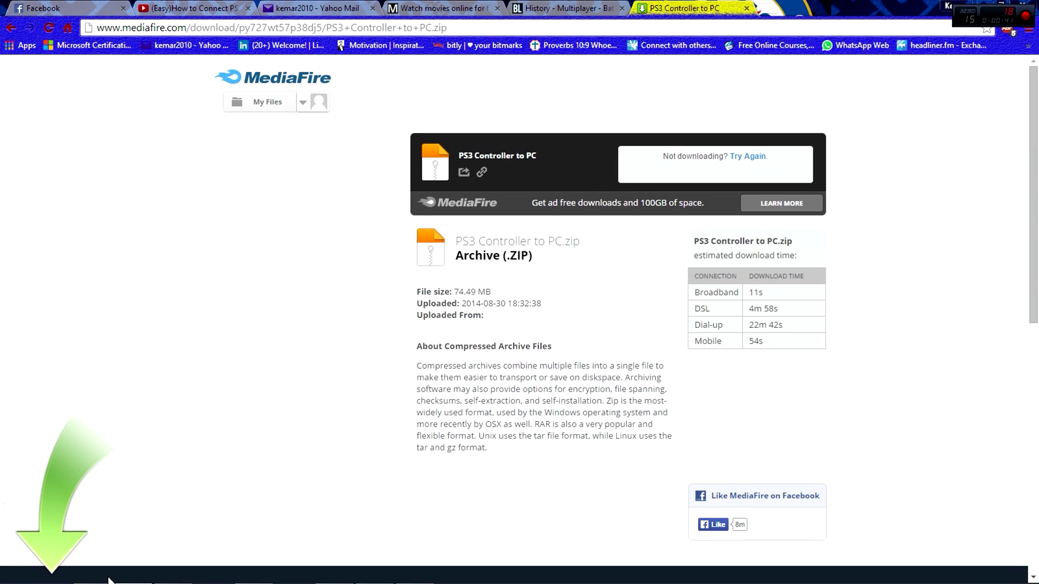
Open PS3 Controller to PC.zip from Downloads and copy PS3 x64.zip and SCP DS3 Driver Package to the desktop
mouse_move(112, 580)
left_click(92, 578)
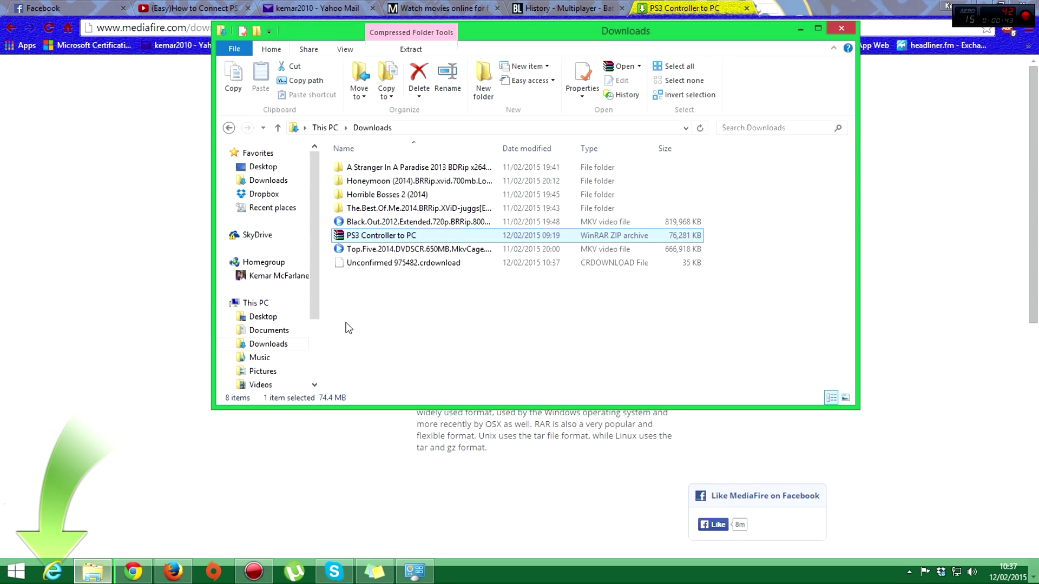
double_click(373, 235)
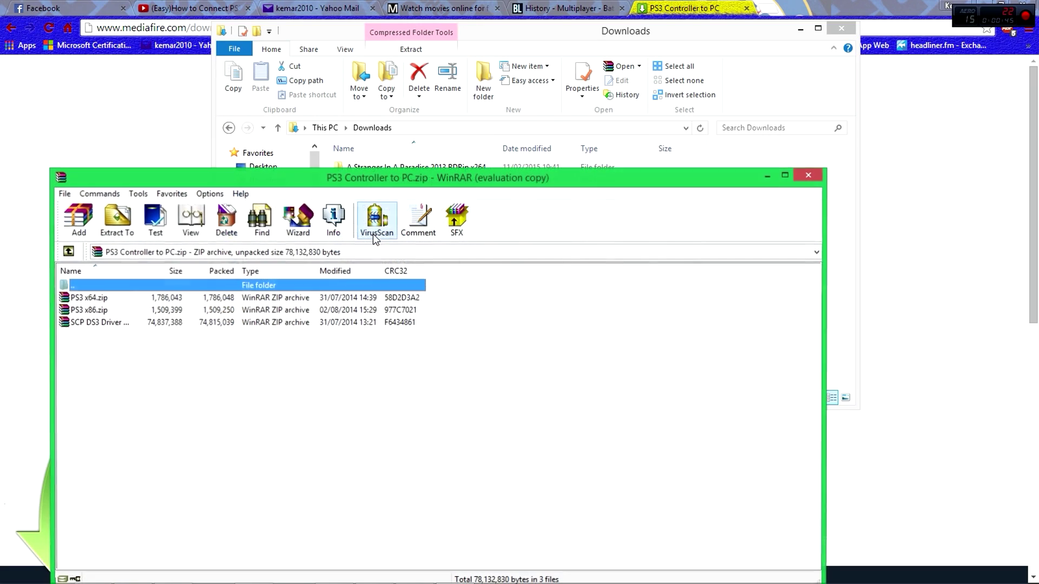
left_click_drag(386, 175, 465, 66)
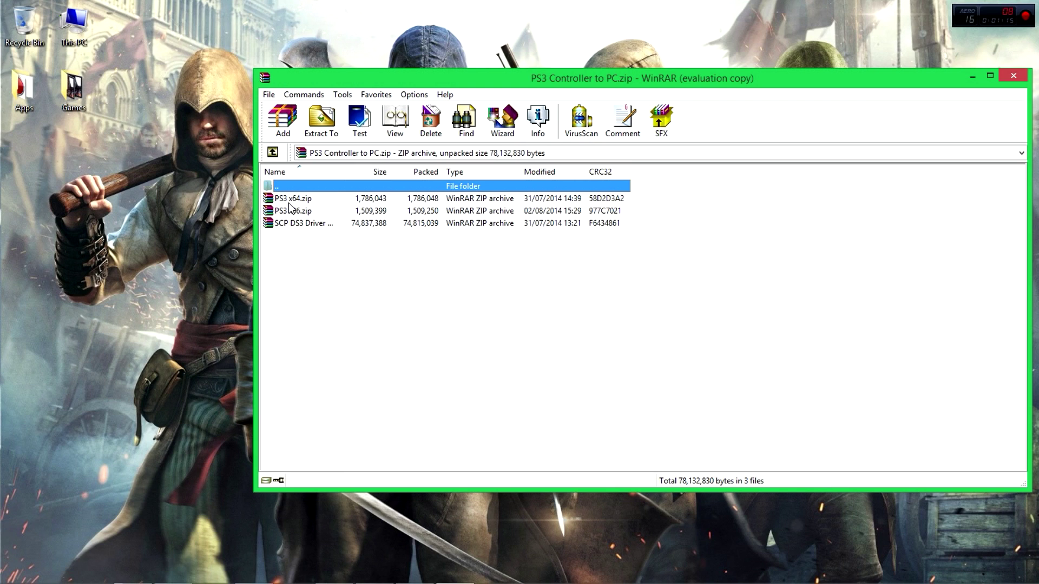
left_click(303, 201)
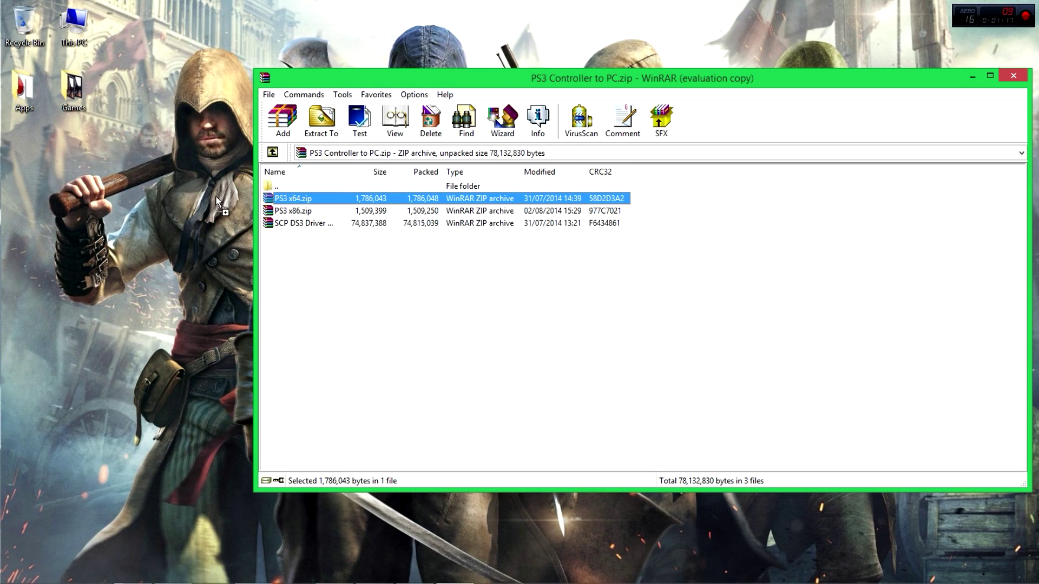
left_click_drag(216, 197, 142, 186)
left_click_drag(292, 227, 158, 192)
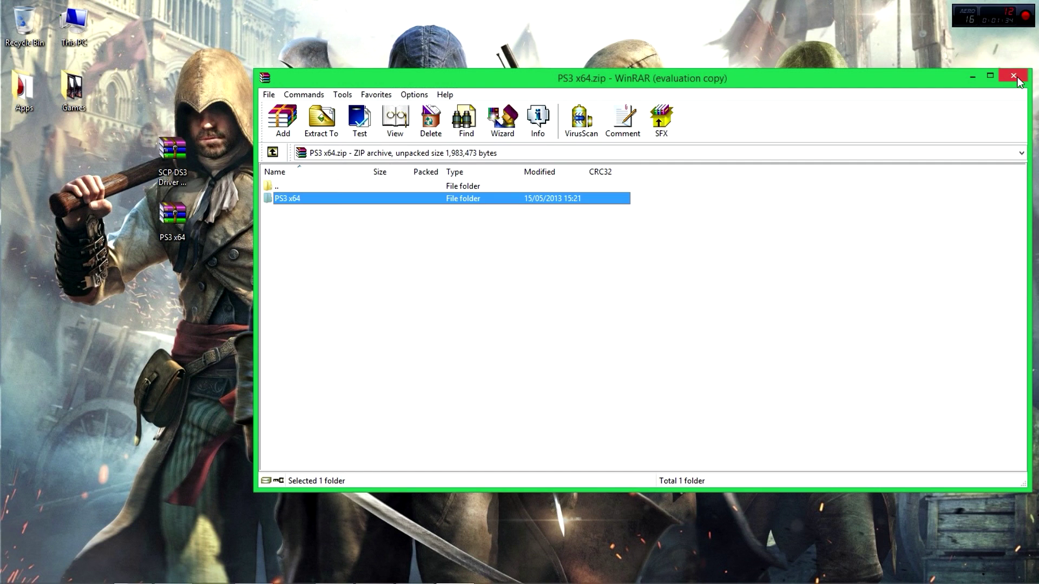
left_click(1013, 75)
Open PS3 x64.zip from the desktop and extract its PS3 x64 folder onto the desktop
left_click_drag(201, 260, 180, 158)
left_click(167, 220)
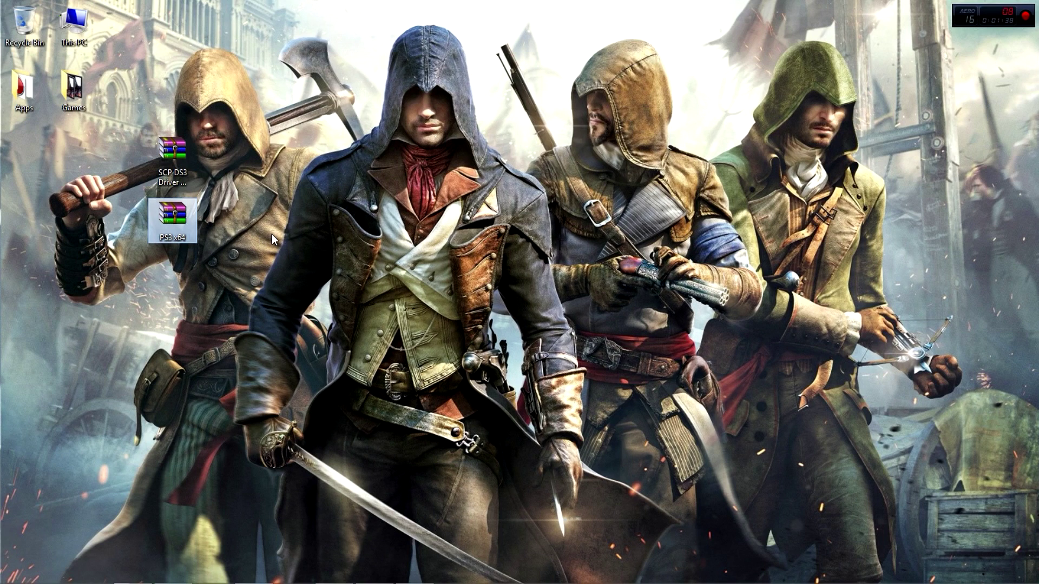
double_click(174, 221)
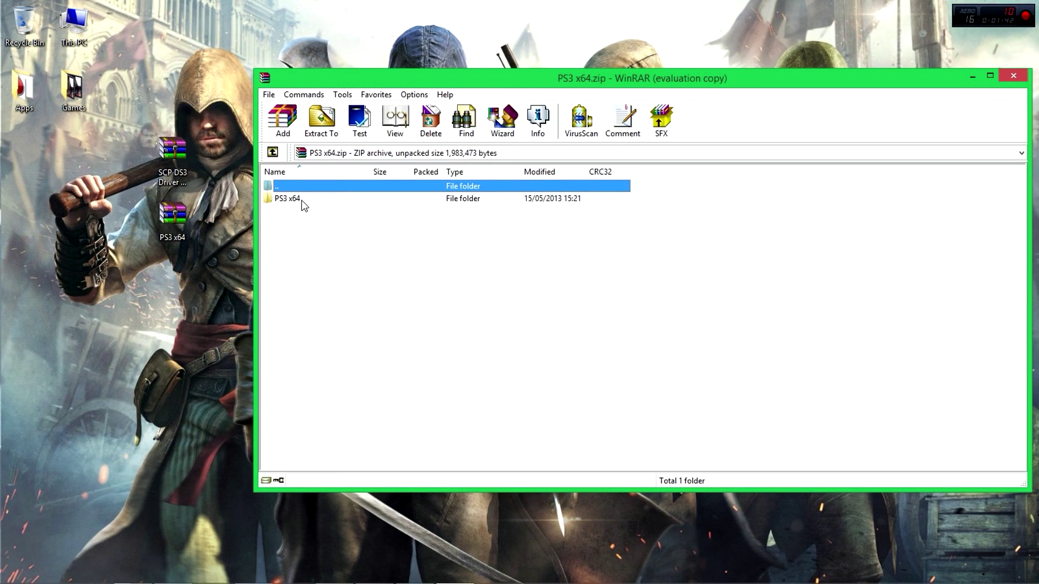
left_click_drag(301, 199, 104, 198)
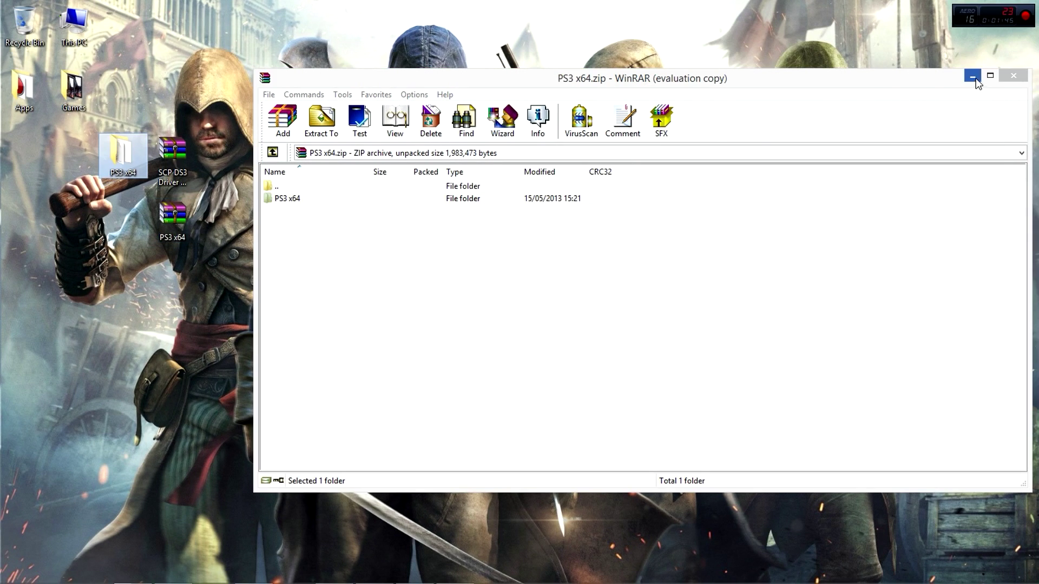
left_click(1013, 76)
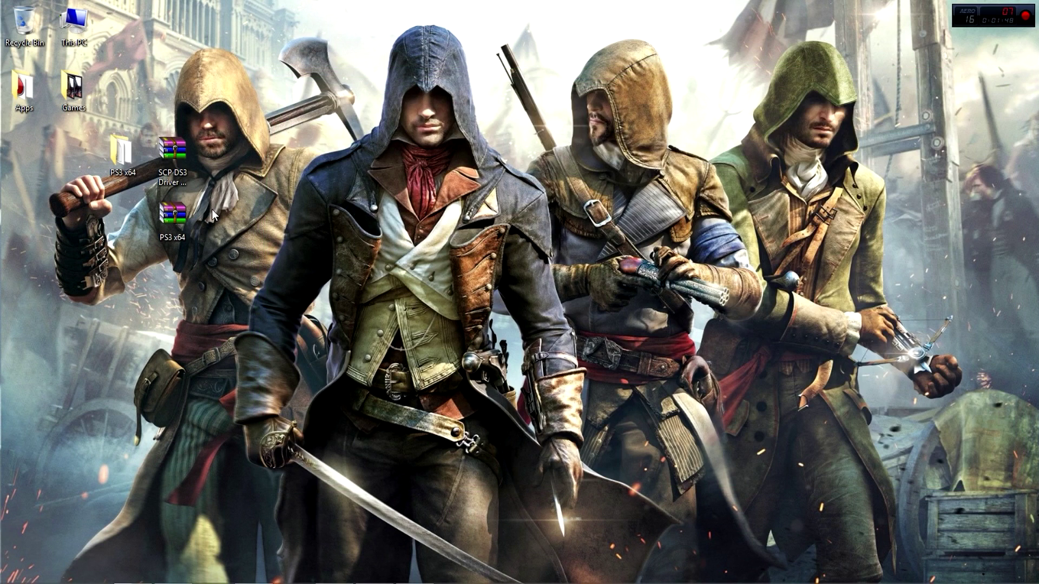
left_click(122, 164)
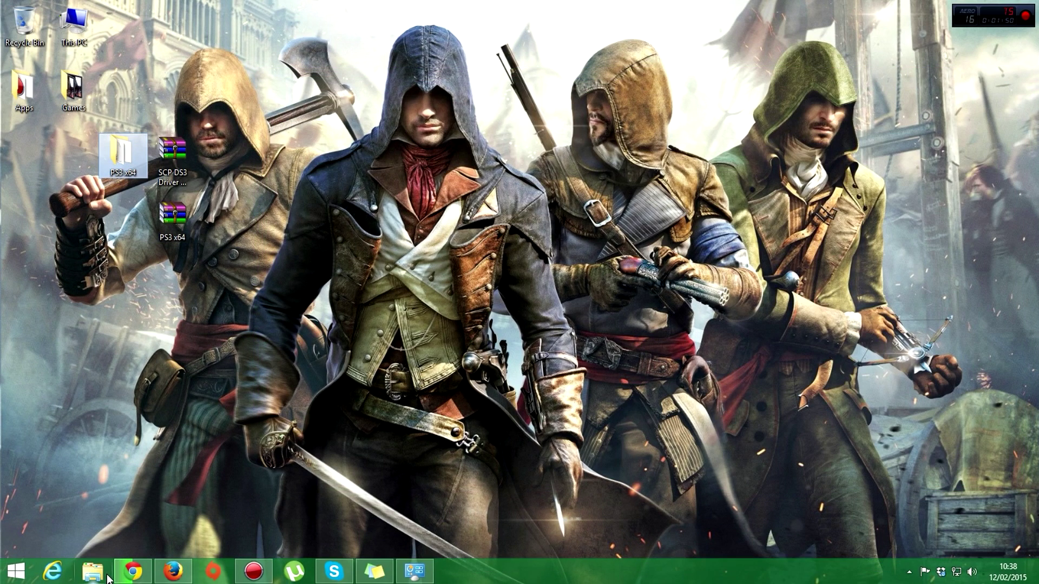
Open Control Panel's Devices and Printers and locate the PLAYSTATION(R)3 Controller under Unspecified
mouse_move(58, 580)
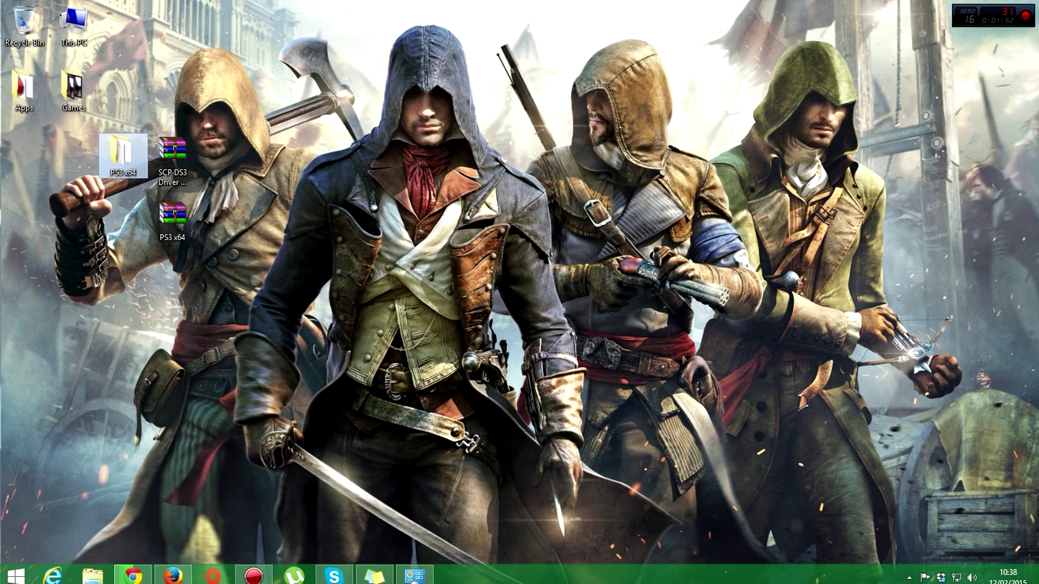
right_click(18, 579)
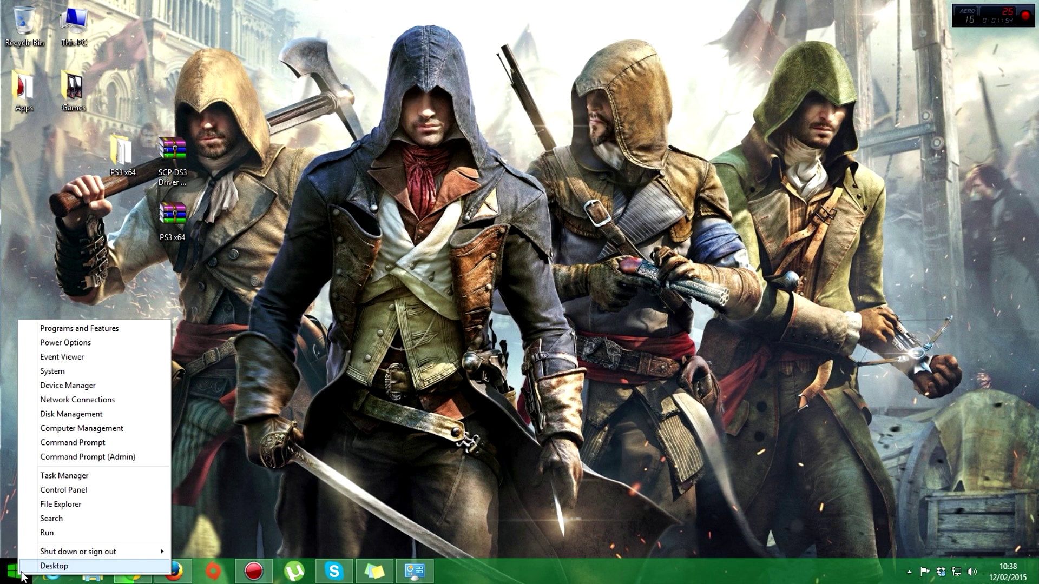
left_click(92, 492)
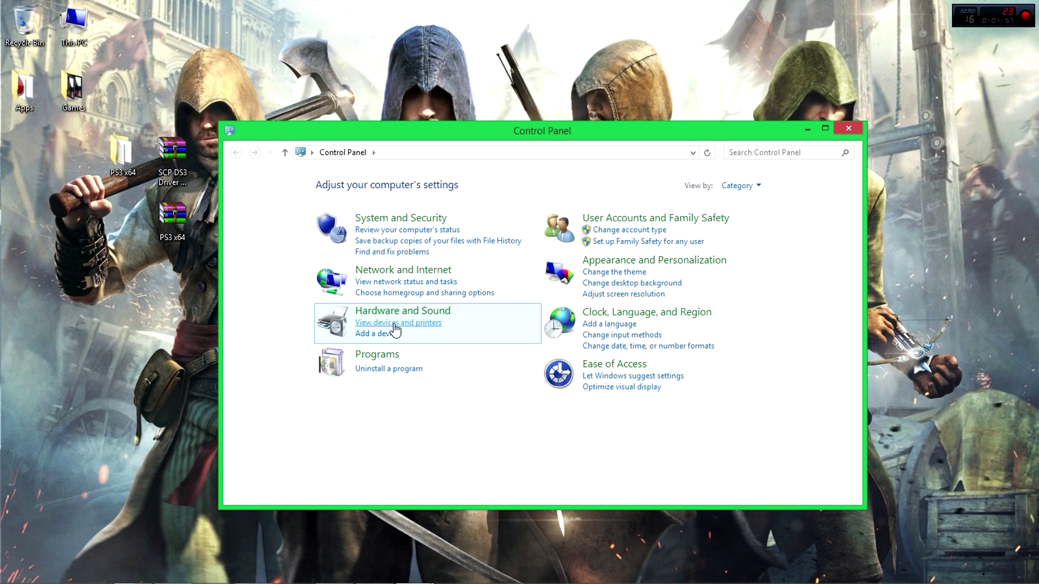
left_click(398, 324)
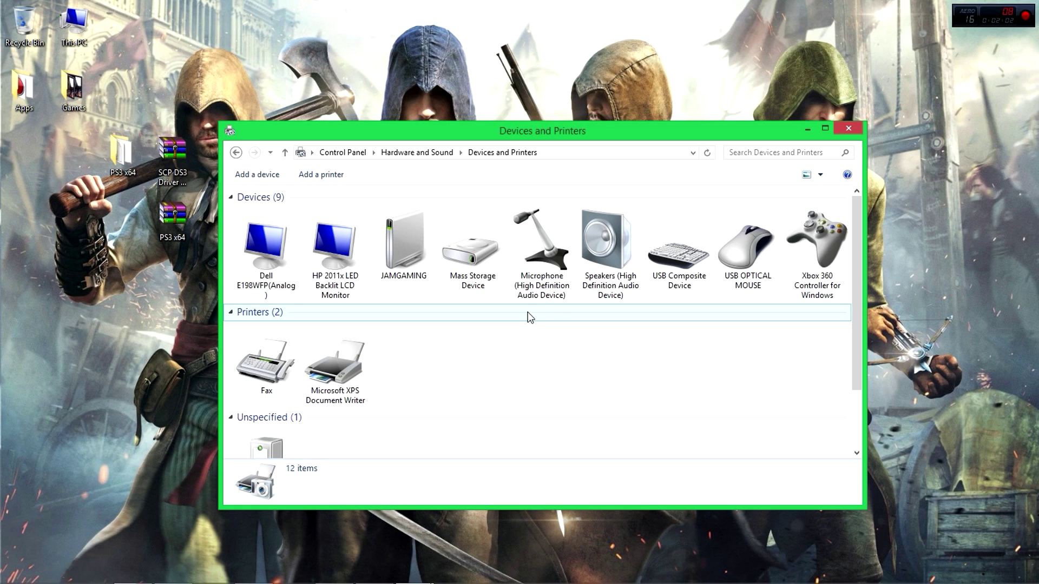
scroll(402, 370, "down", 1)
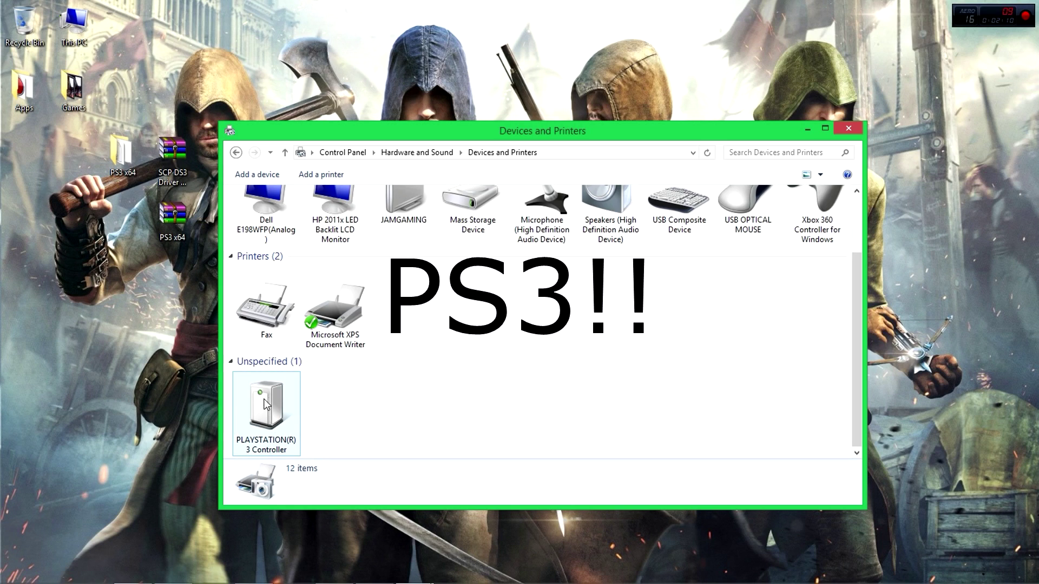
scroll(301, 436, "up", 2)
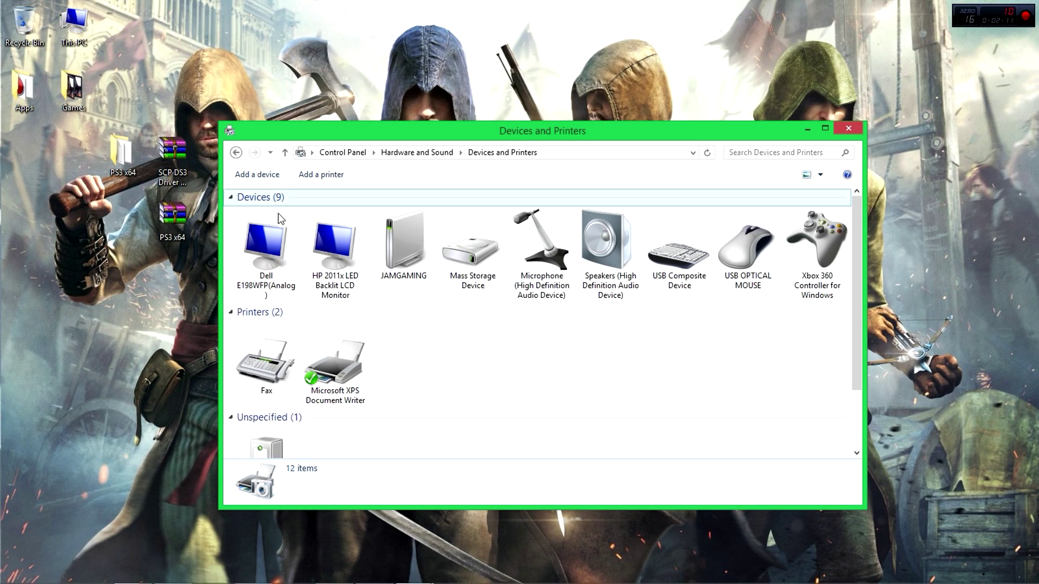
scroll(292, 440, "down", 1)
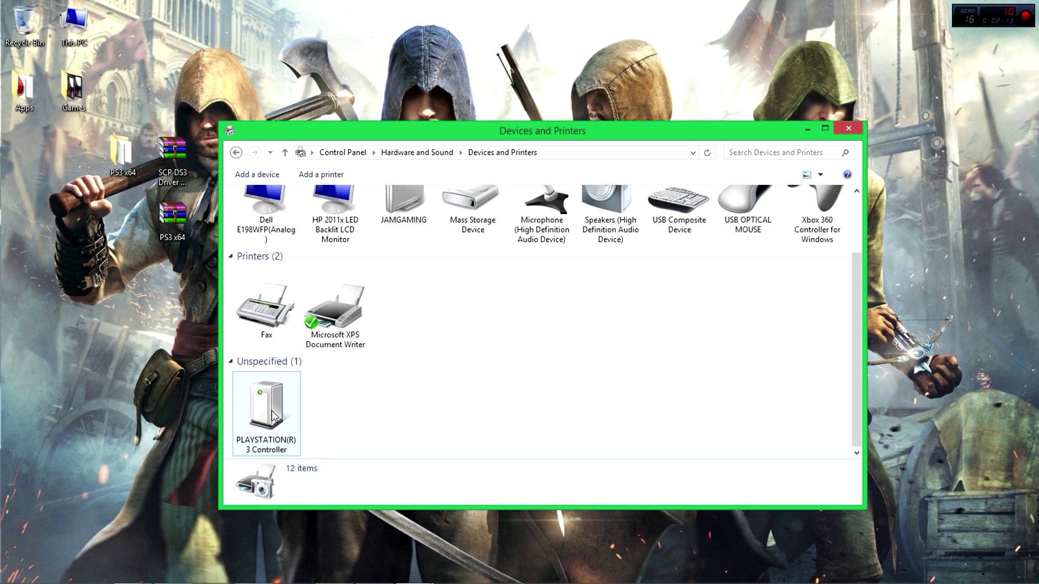
right_click(272, 416)
Open the PLAYSTATION(R)3 Controller device function's Driver tab and start Update Driver
left_click(311, 470)
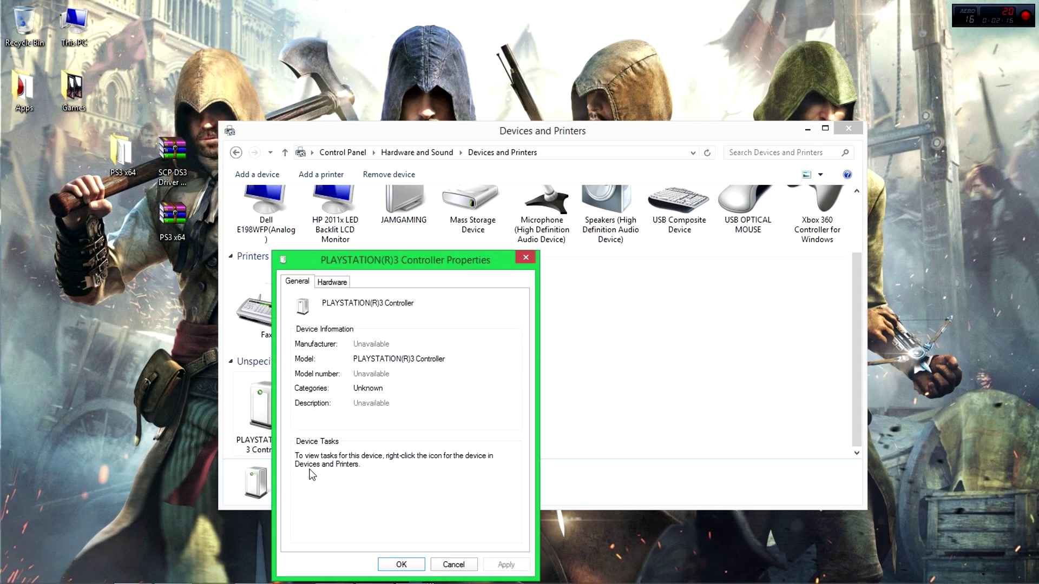
left_click_drag(382, 264, 463, 128)
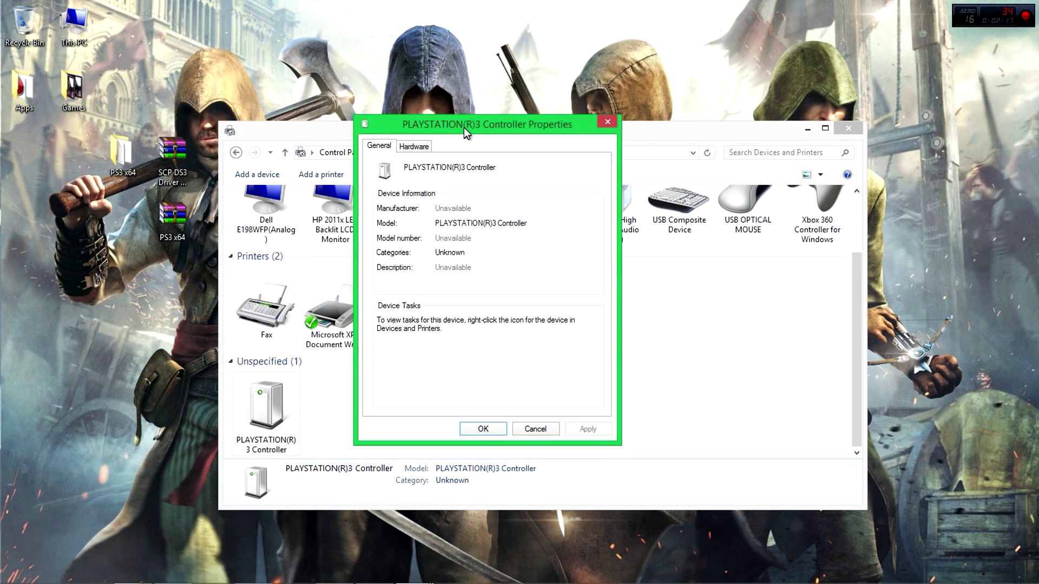
left_click(420, 149)
left_click(437, 223)
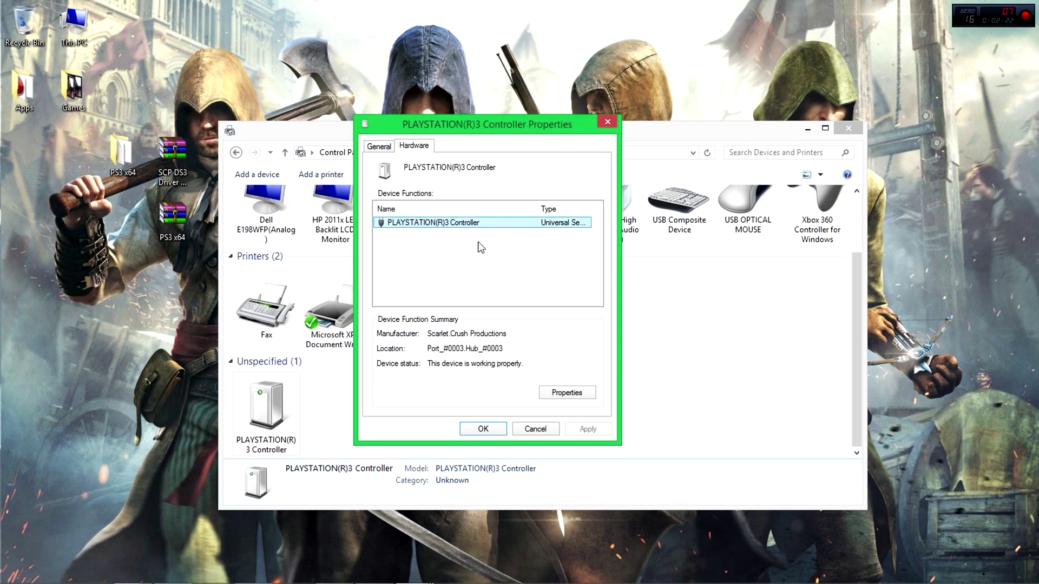
left_click(555, 398)
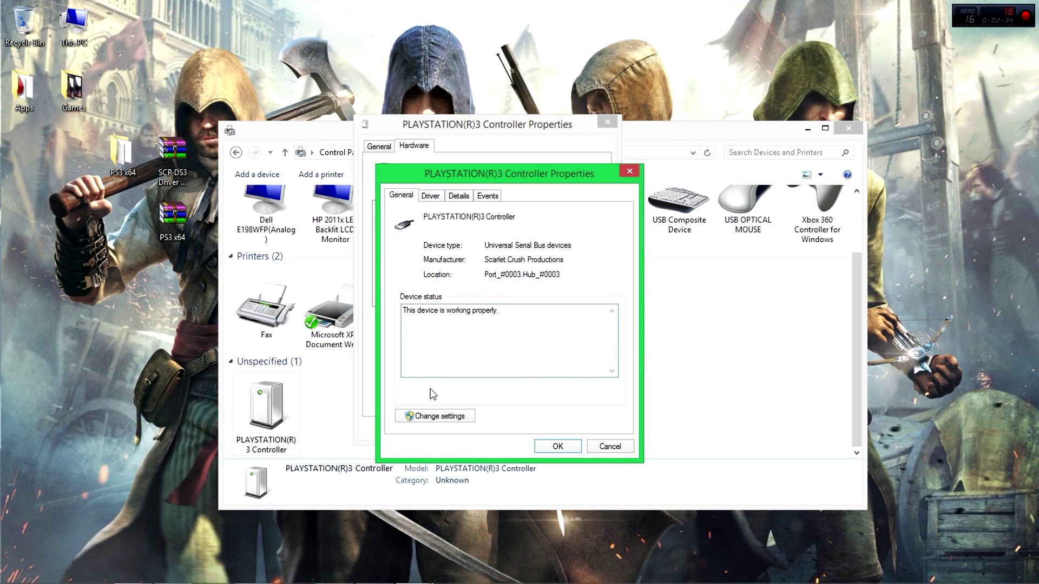
left_click_drag(495, 173, 409, 70)
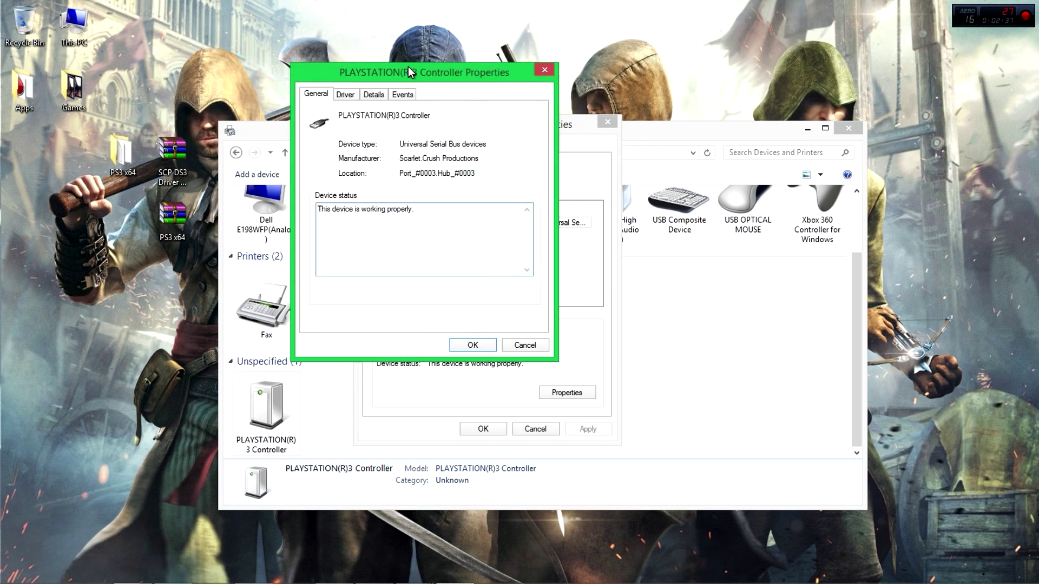
left_click(346, 96)
left_click(344, 241)
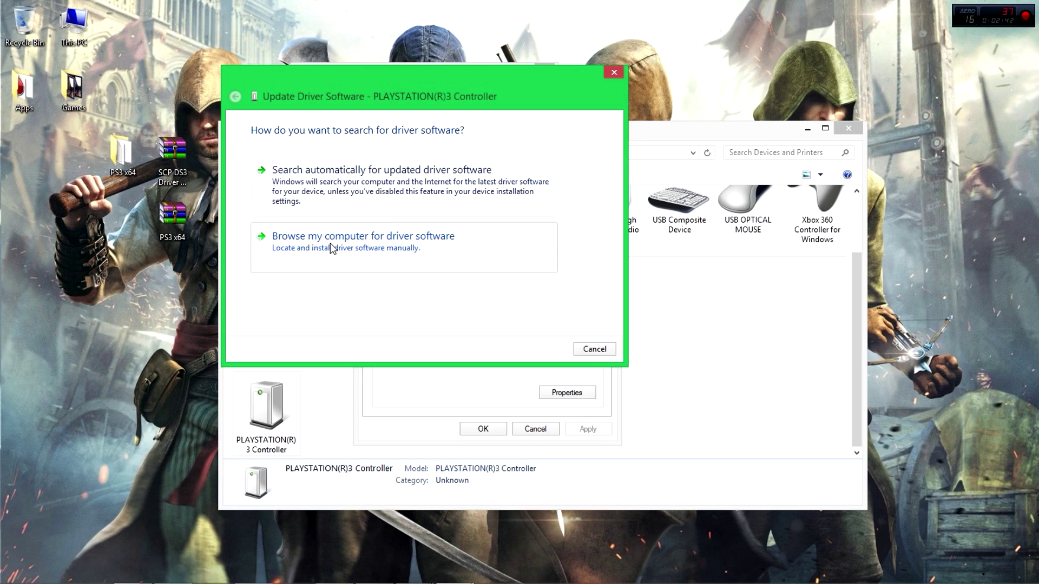
Point the driver search at Desktop > PS3 x64; Windows reports the best driver is already installed
left_click(331, 248)
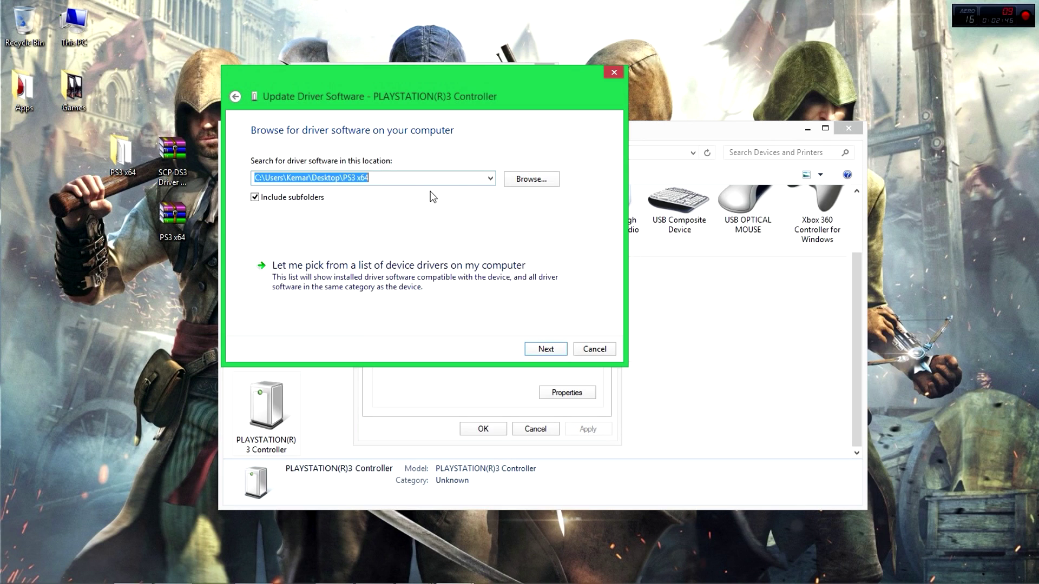
left_click(533, 180)
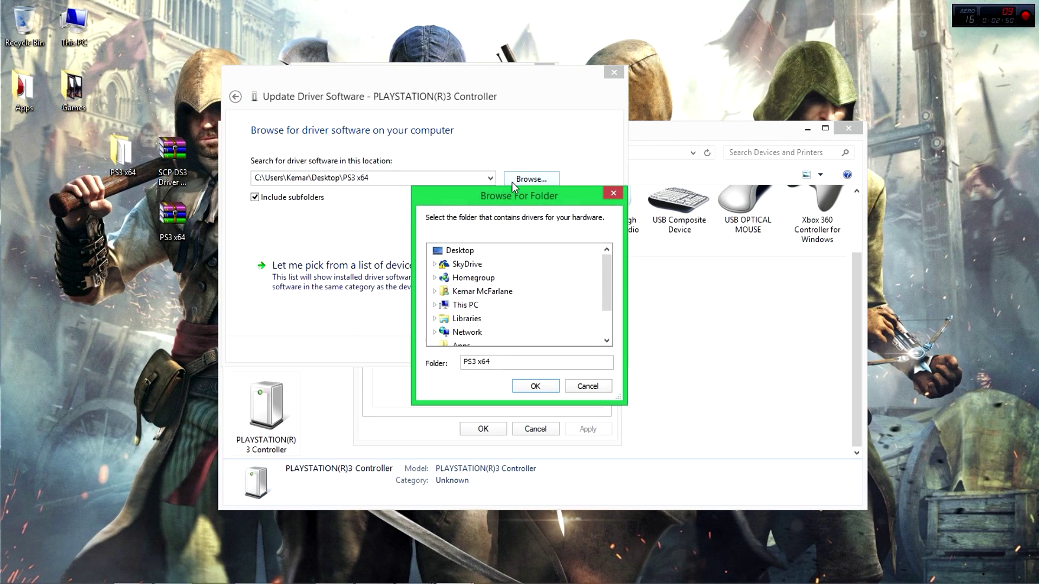
left_click(457, 250)
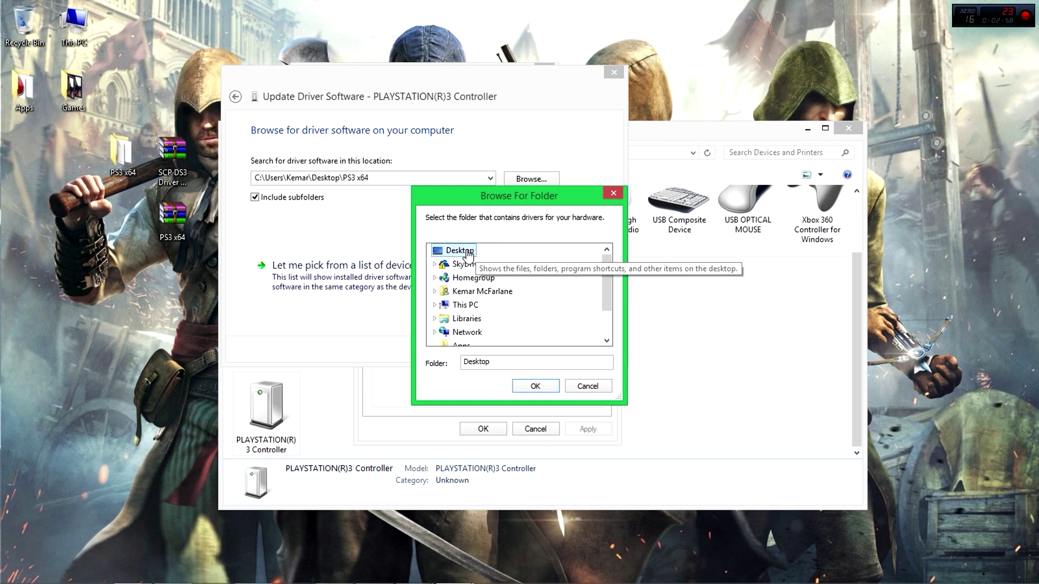
left_click_drag(608, 281, 611, 303)
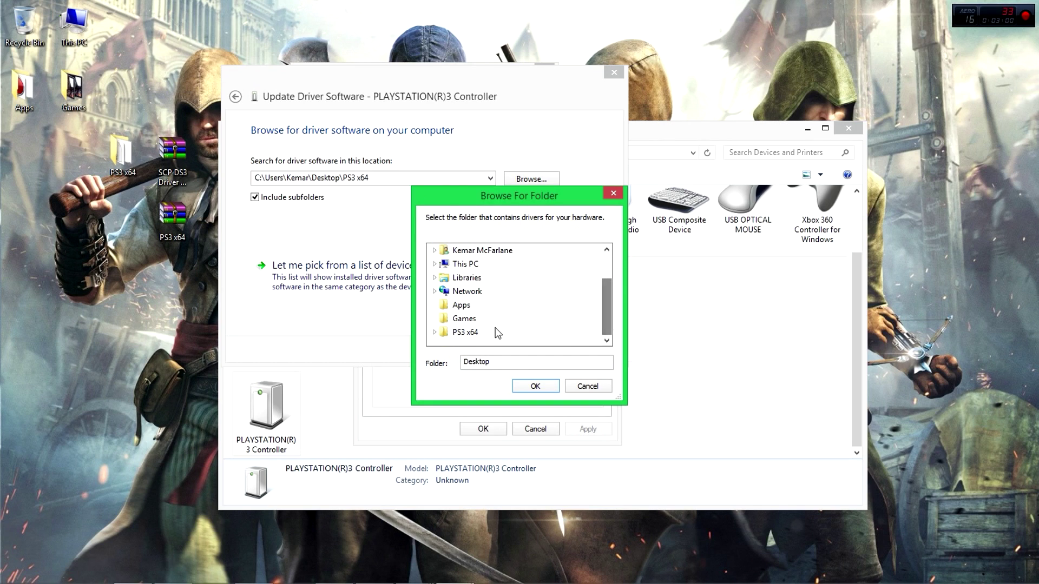
left_click(464, 332)
left_click(535, 386)
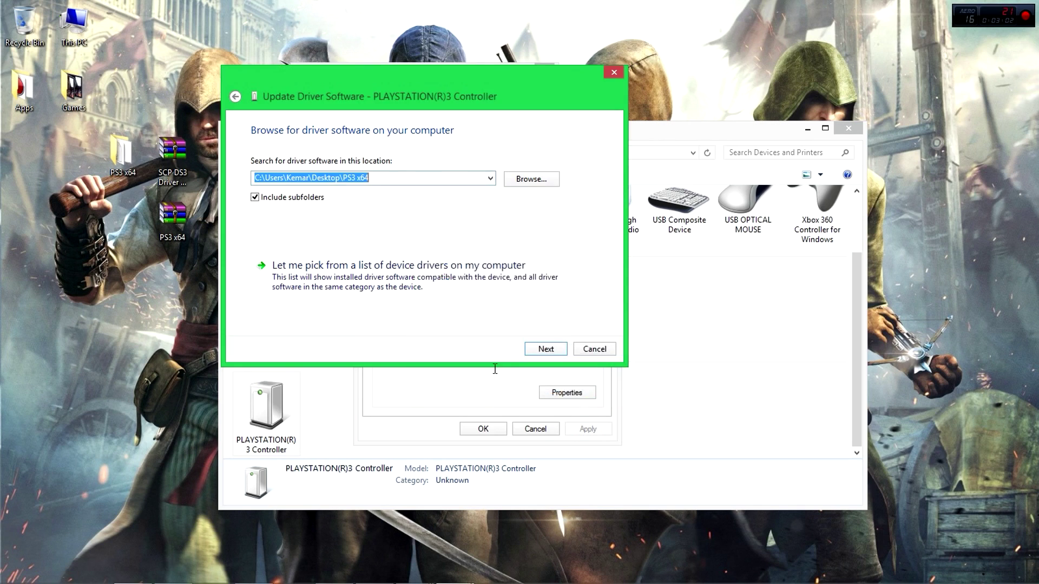
left_click(546, 349)
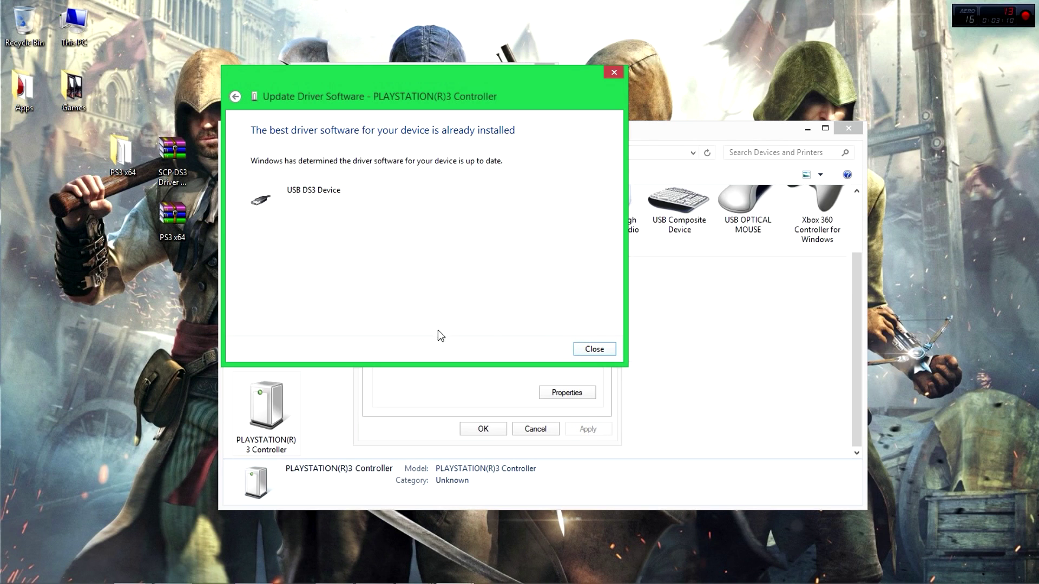
left_click(595, 351)
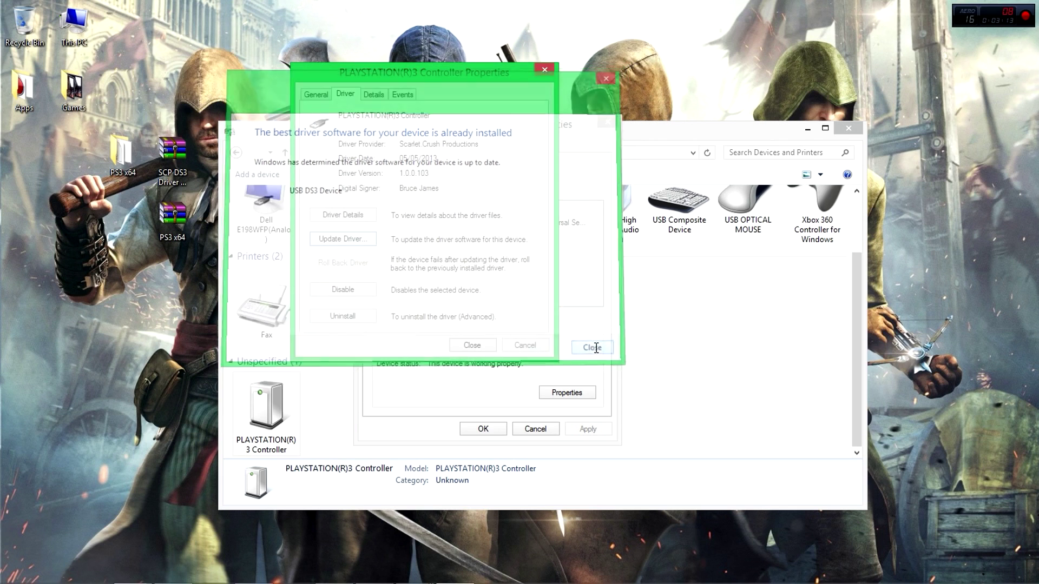
Close the controller's properties and Devices and Printers, then launch vcredist_x86.exe from the SCP DS3 package
left_click(471, 347)
left_click(533, 429)
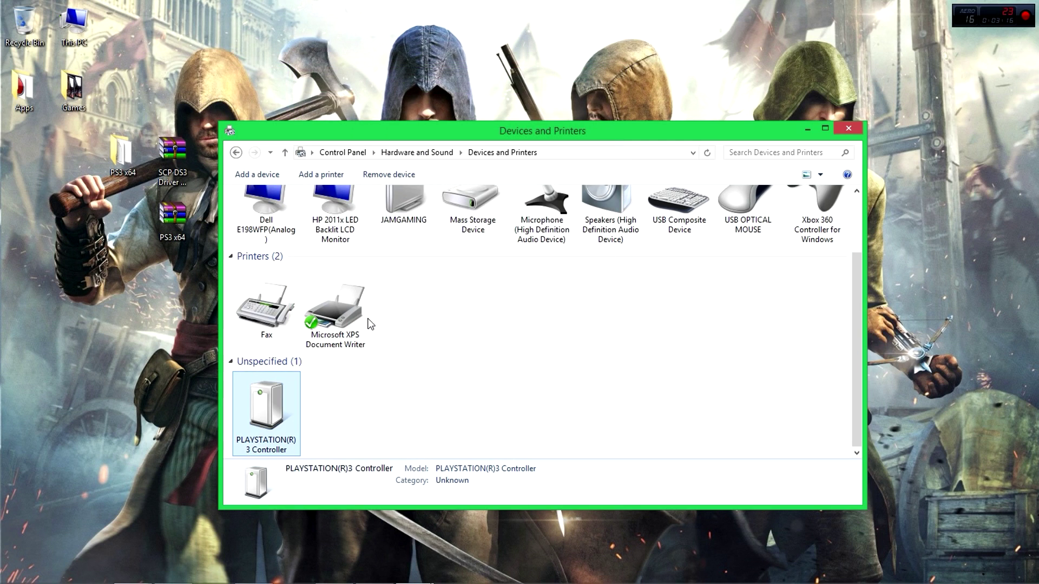
left_click(852, 130)
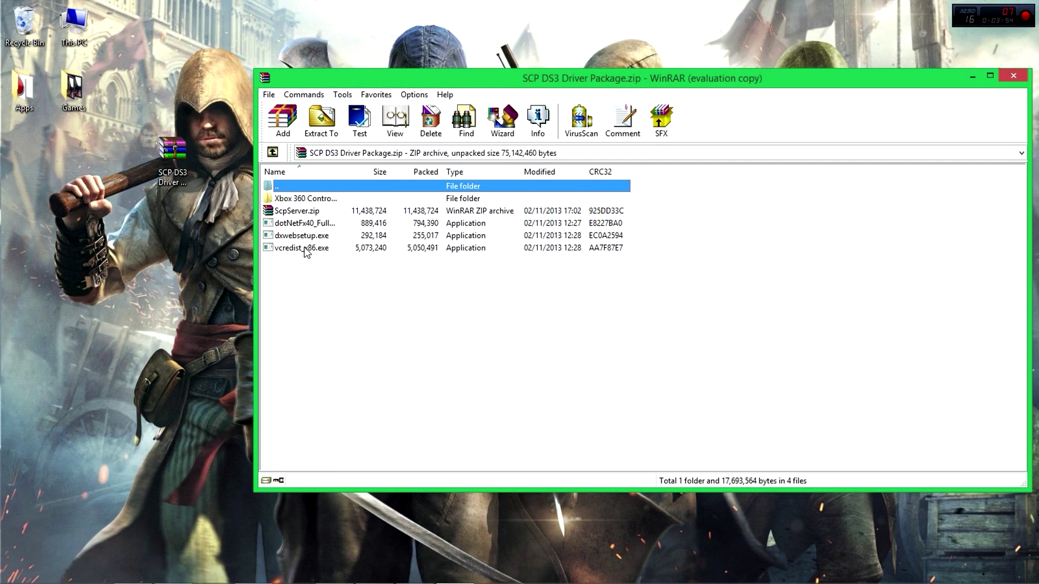
double_click(316, 248)
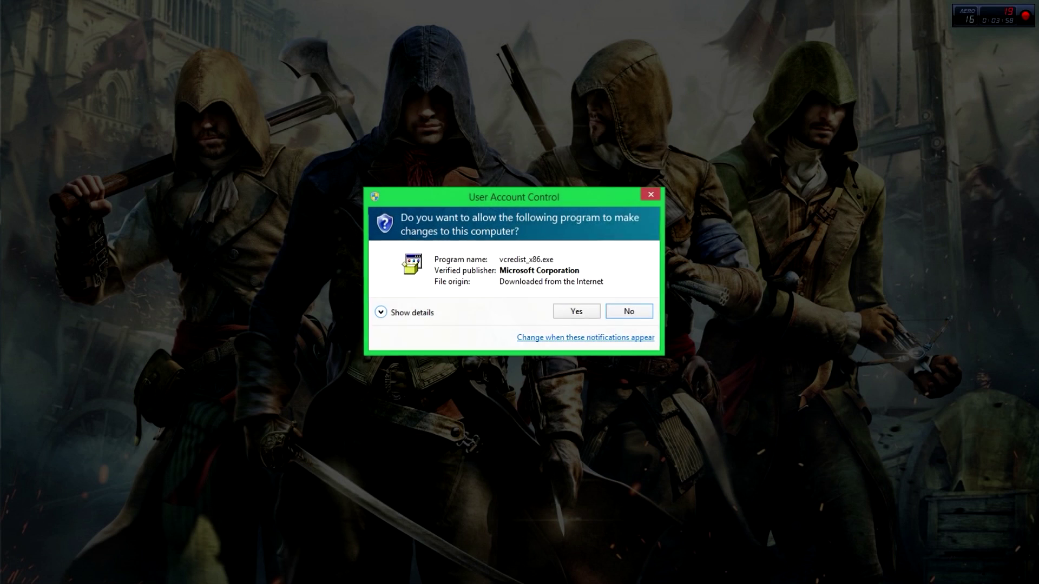
Approve the Visual C++ 2010 x86 setup and close its newer-version-already-installed notice
left_click(567, 314)
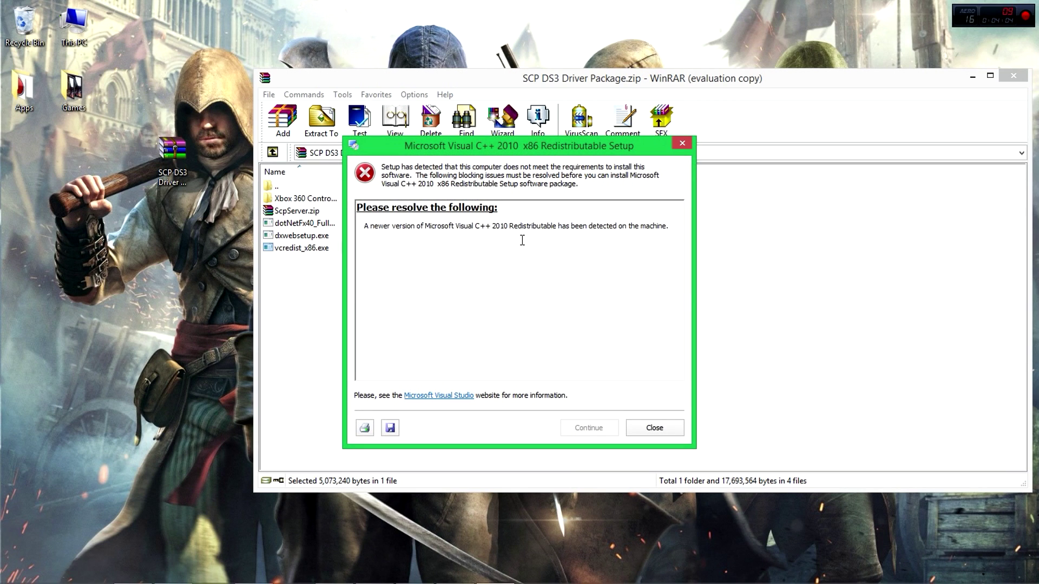
left_click(655, 429)
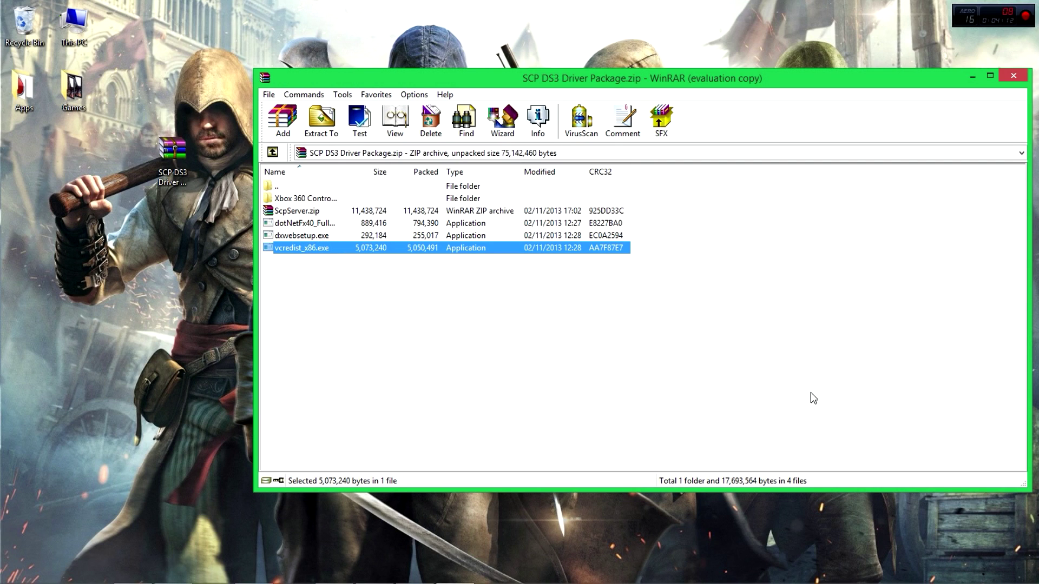
left_click_drag(298, 265, 295, 222)
left_click(312, 281)
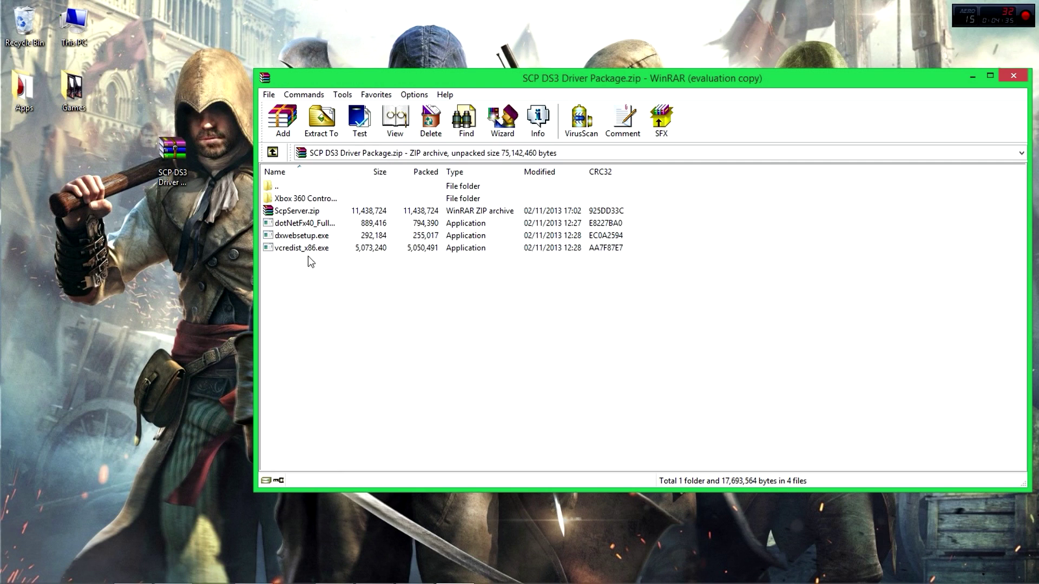
Run Xbox360_64Eng.exe from Xbox 360 Controller Drivers > Win 7-8 64bit and dismiss its already-installed notice
double_click(301, 205)
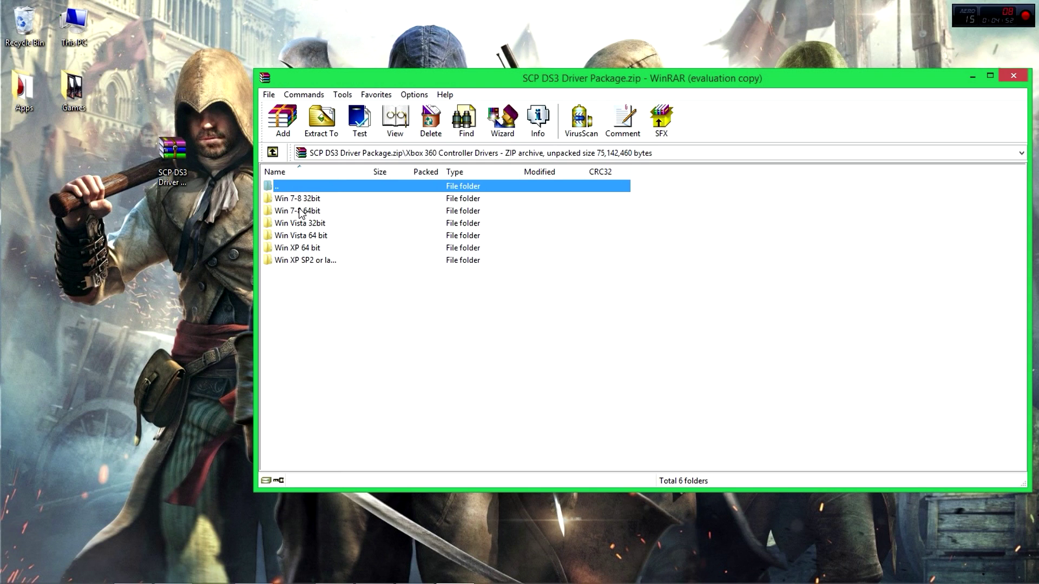
double_click(301, 211)
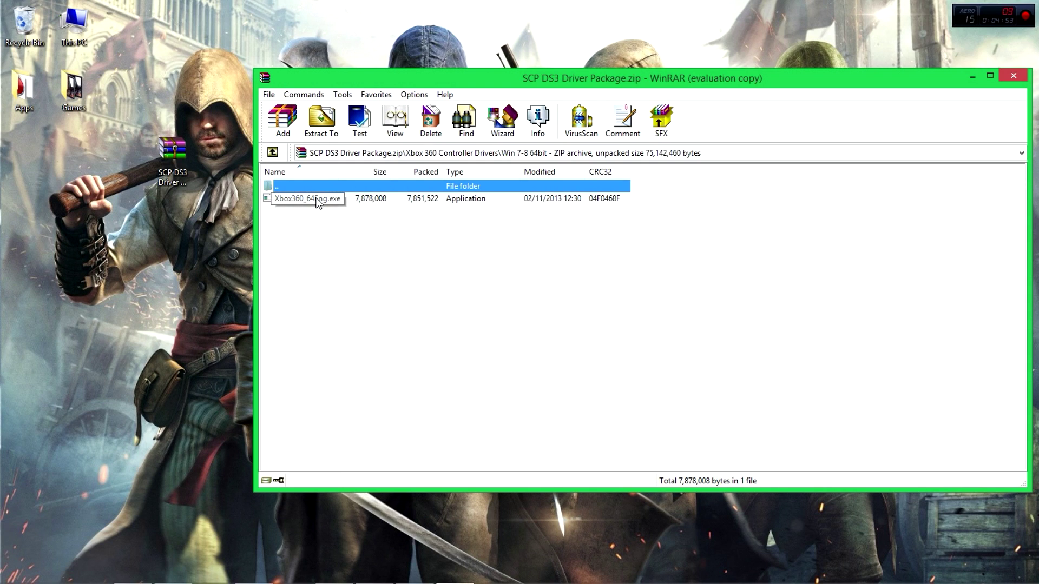
double_click(308, 199)
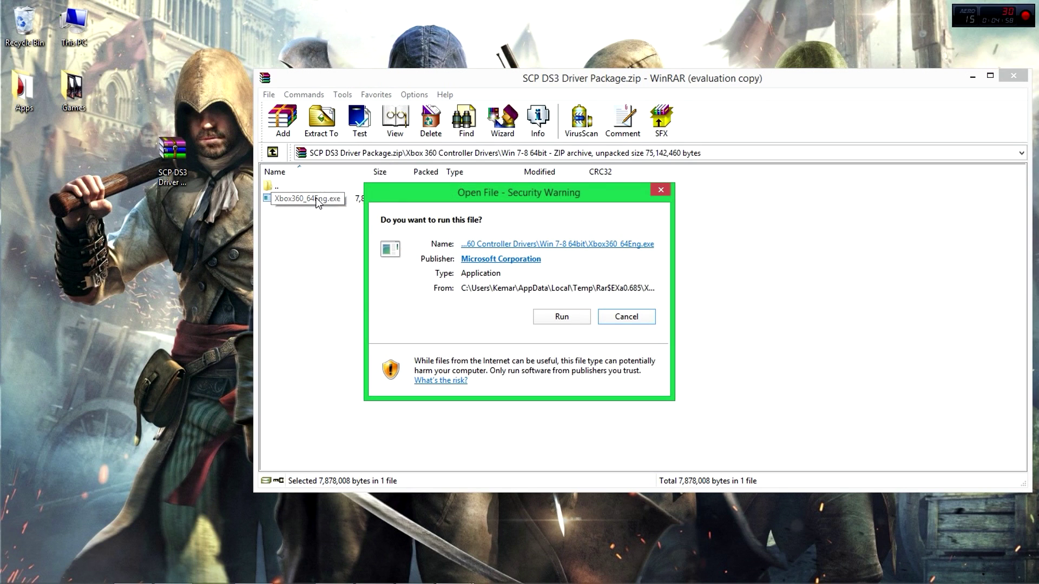
left_click(561, 317)
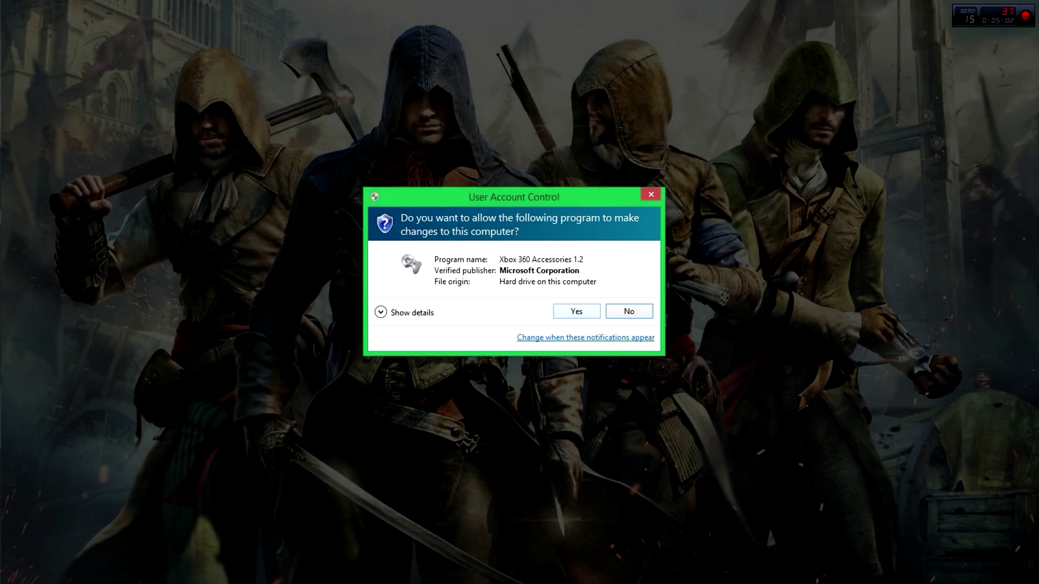
left_click(572, 309)
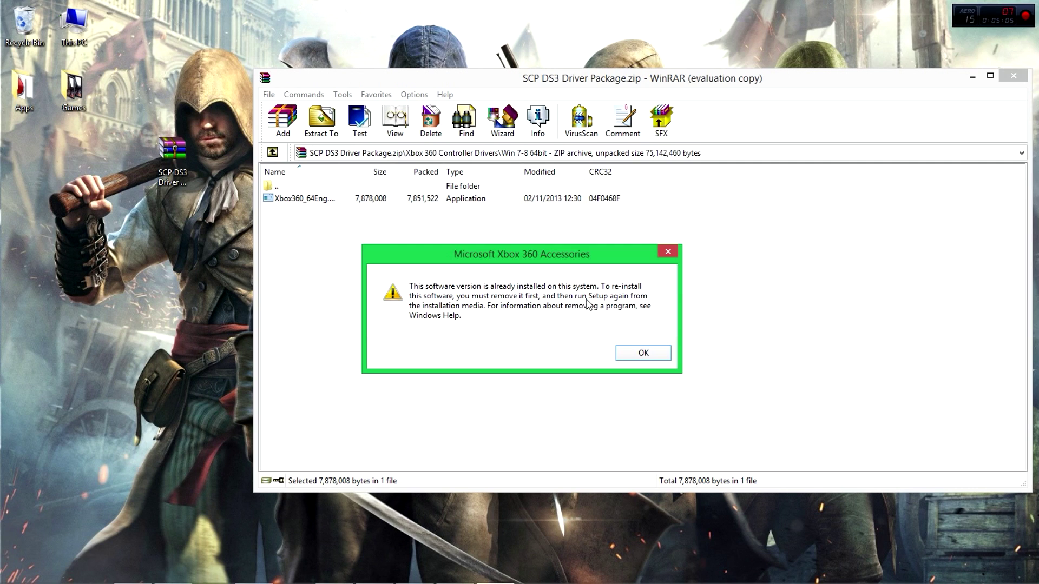
left_click(632, 355)
Navigate back up two levels to the archive's top-level listing
left_click(294, 185)
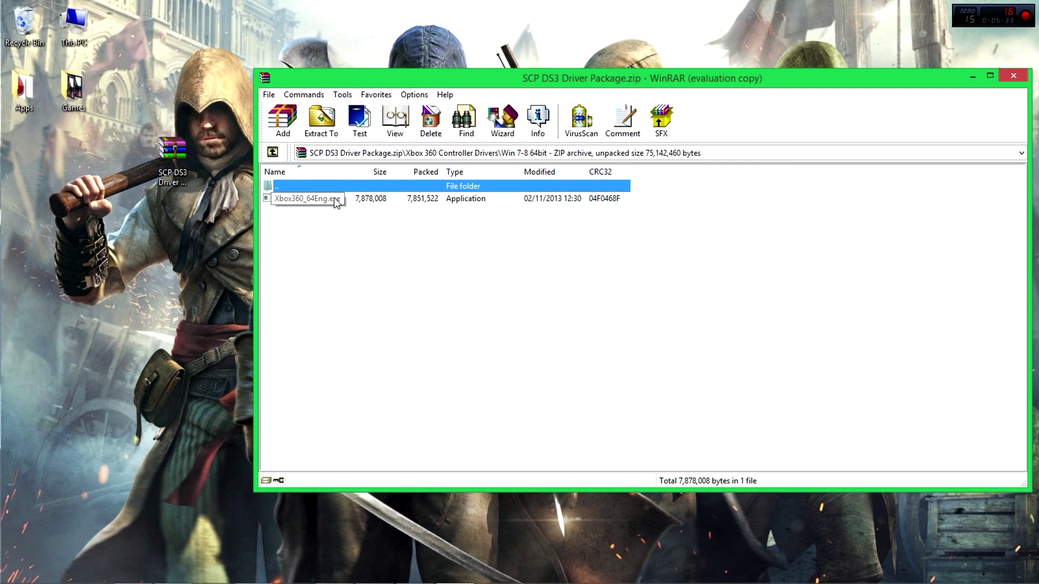
double_click(292, 186)
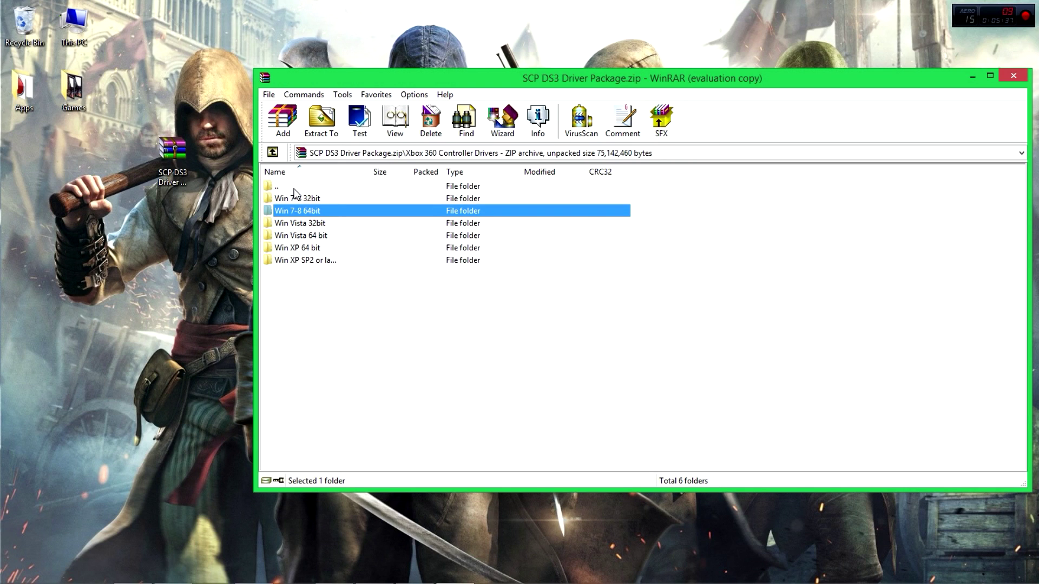
double_click(294, 188)
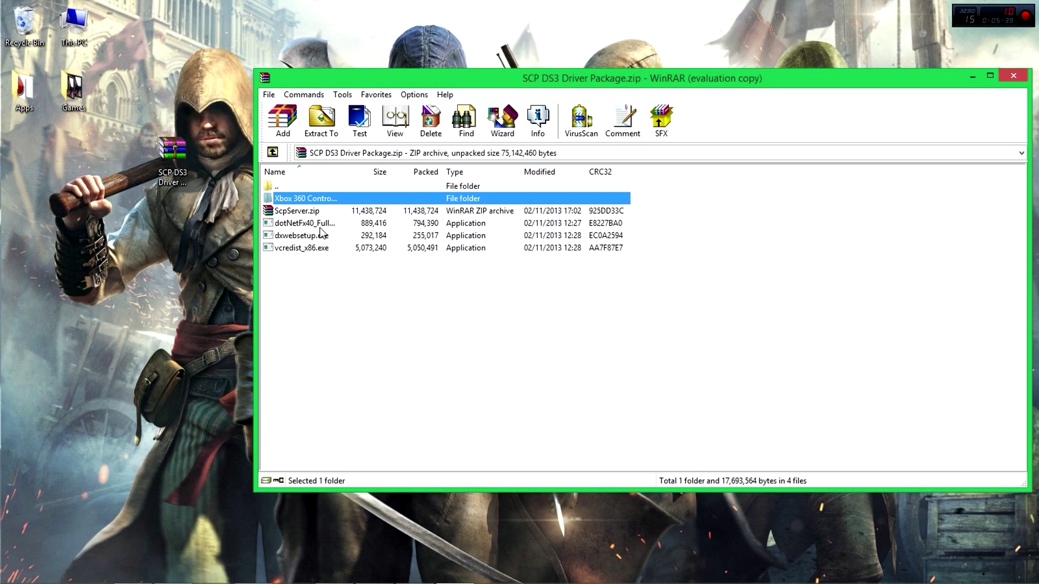
Copy ScpServer.zip to the desktop, extract its ScpServer folder there, and close WinRAR
left_click(288, 212)
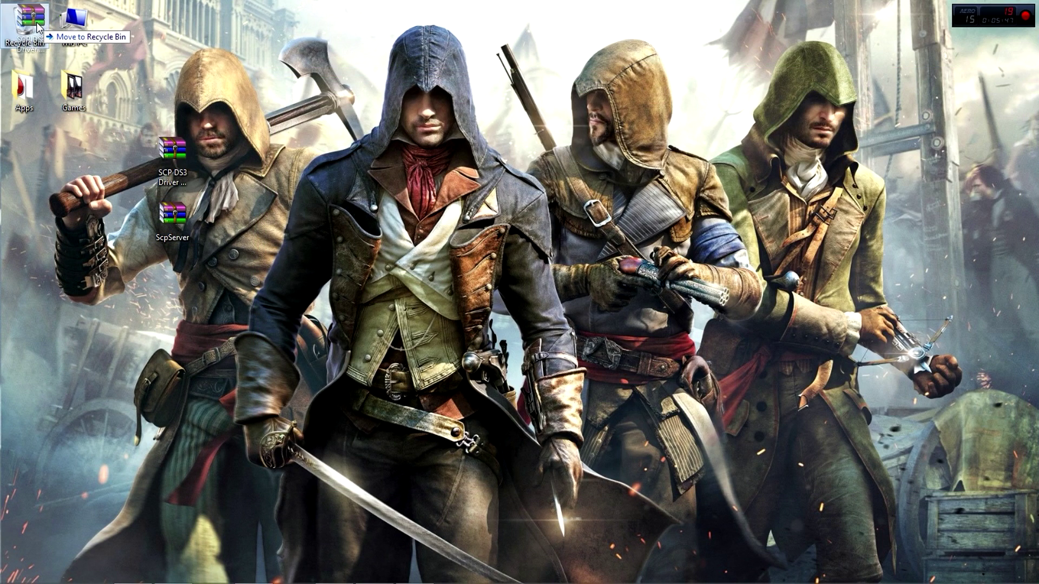
double_click(169, 233)
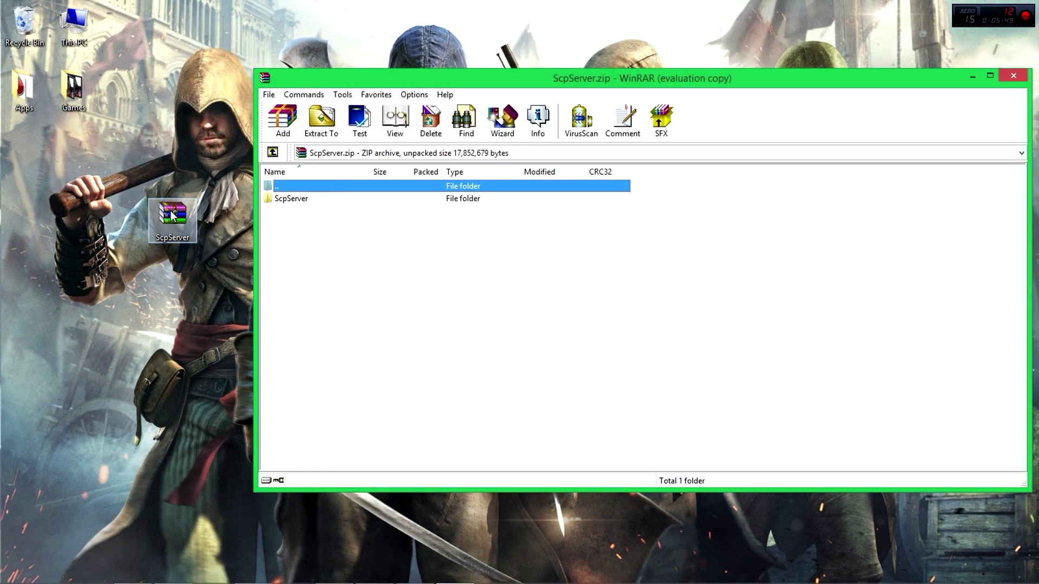
left_click_drag(284, 200, 171, 129)
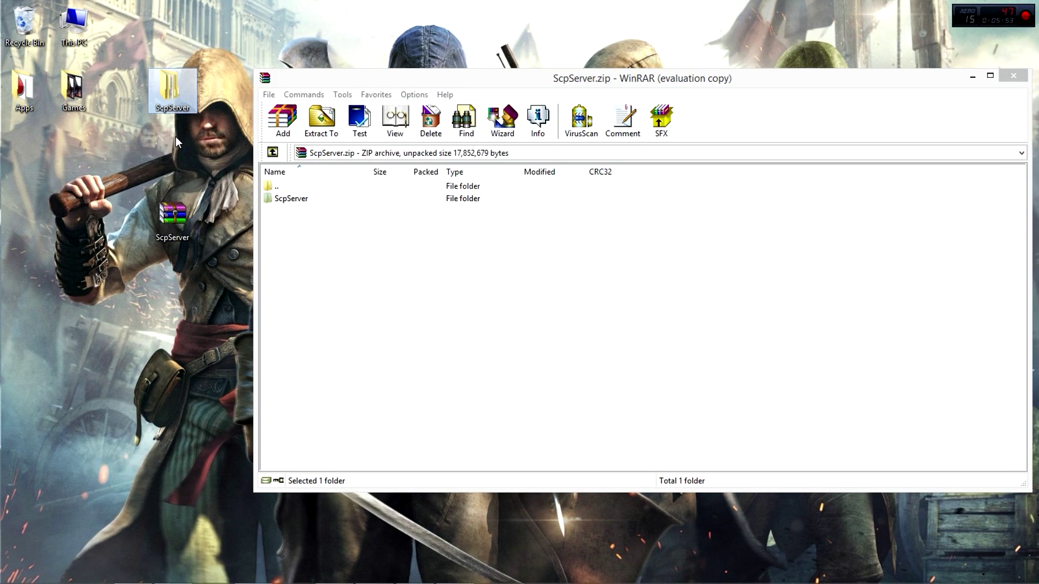
left_click(1022, 80)
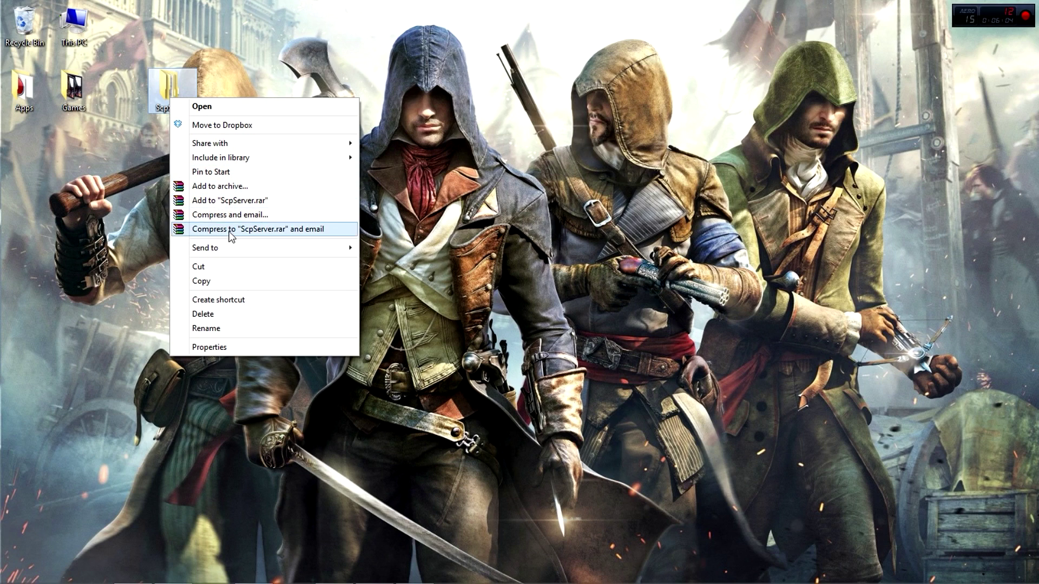
Zip the ScpServer folder, bin the original, and re-extract ScpServer from the new zip onto the desktop
mouse_move(292, 247)
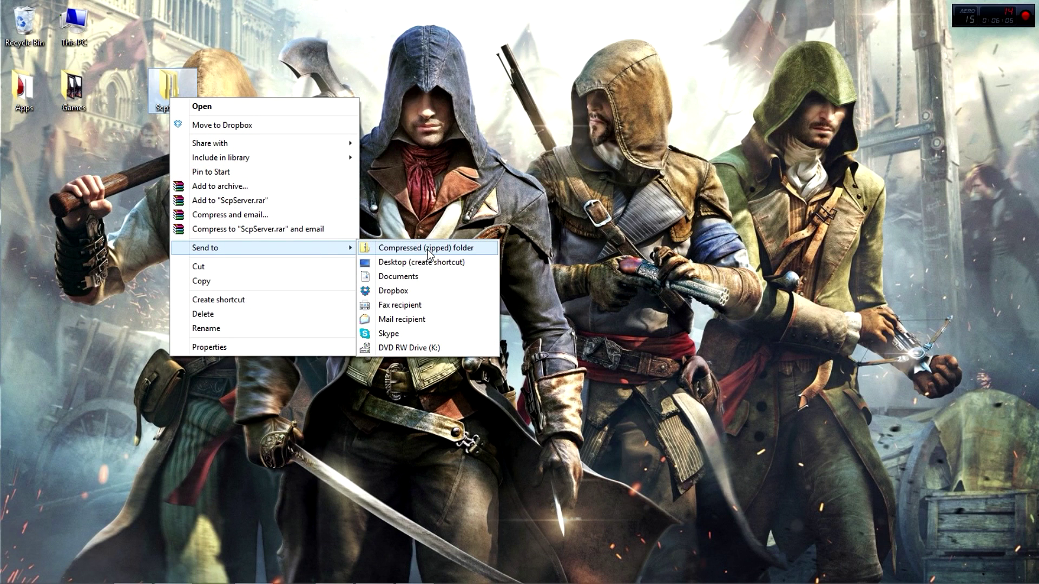
left_click(412, 248)
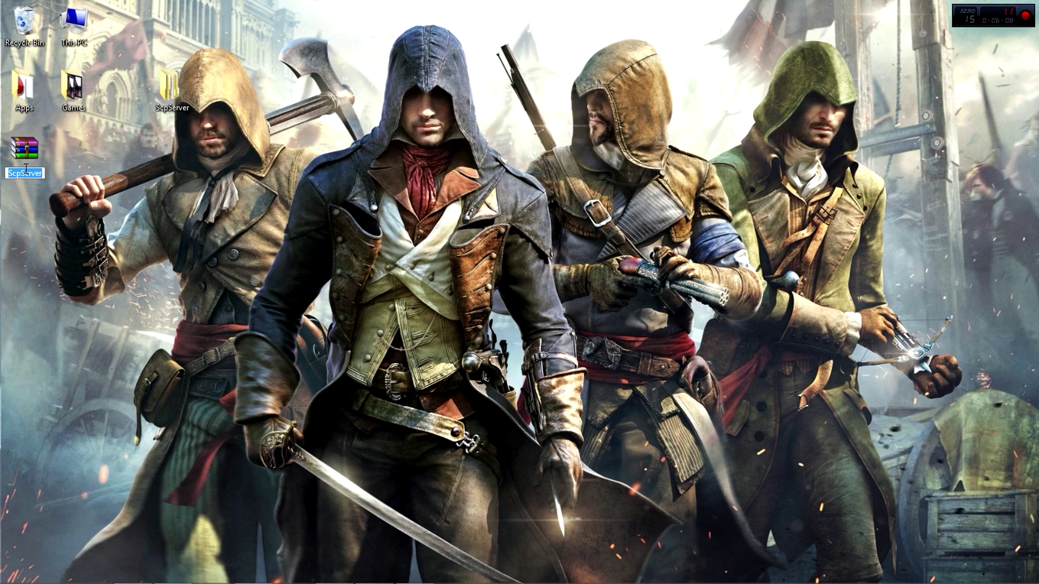
key("Return")
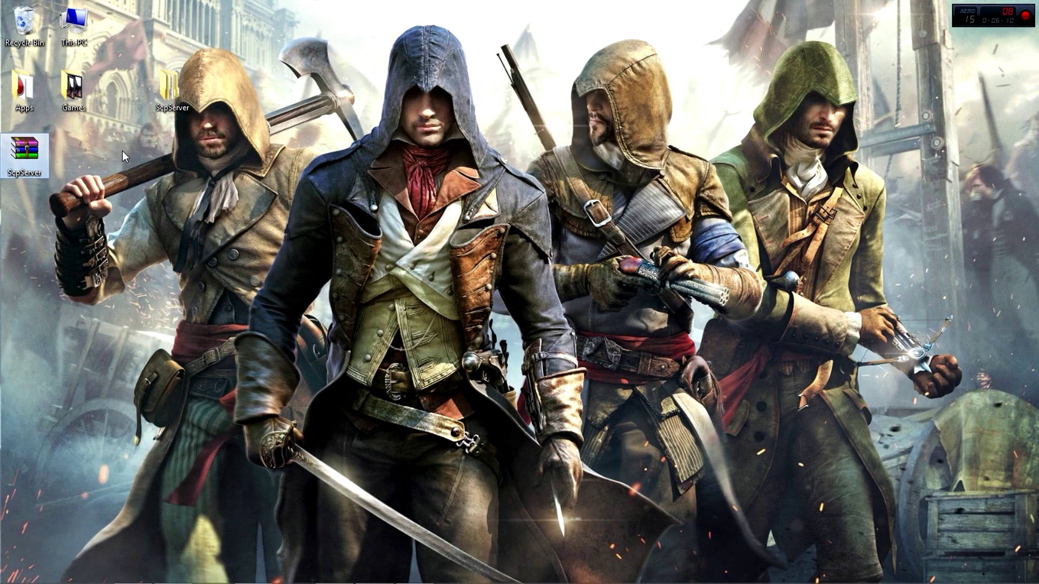
left_click_drag(172, 96, 24, 25)
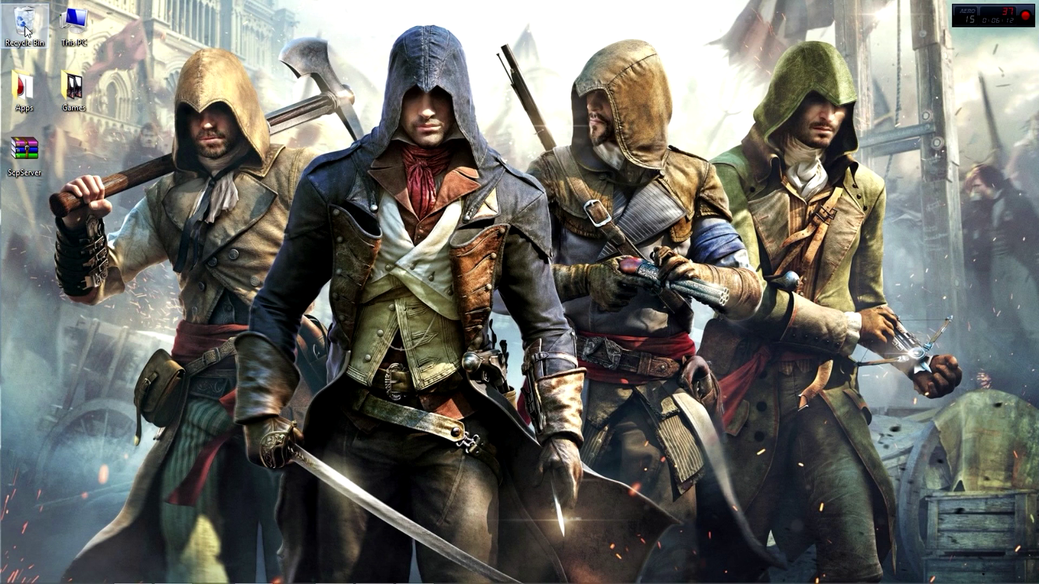
double_click(27, 155)
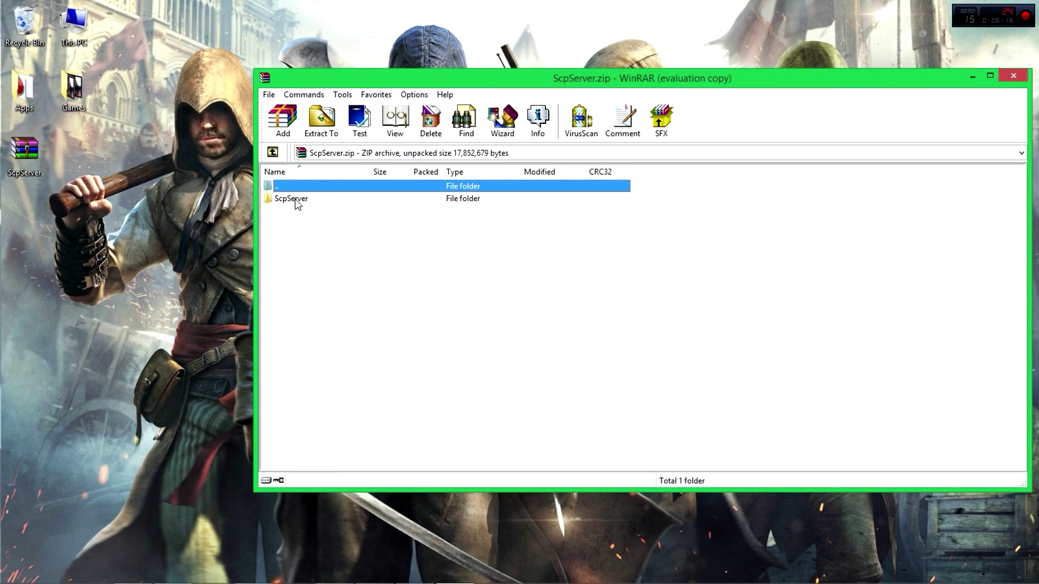
left_click_drag(295, 200, 162, 164)
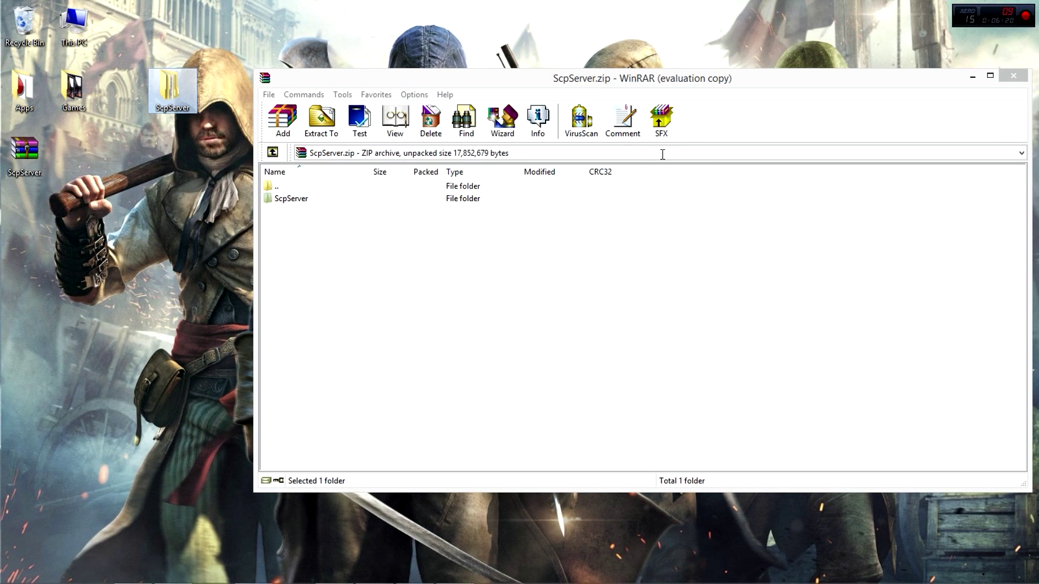
left_click(1014, 76)
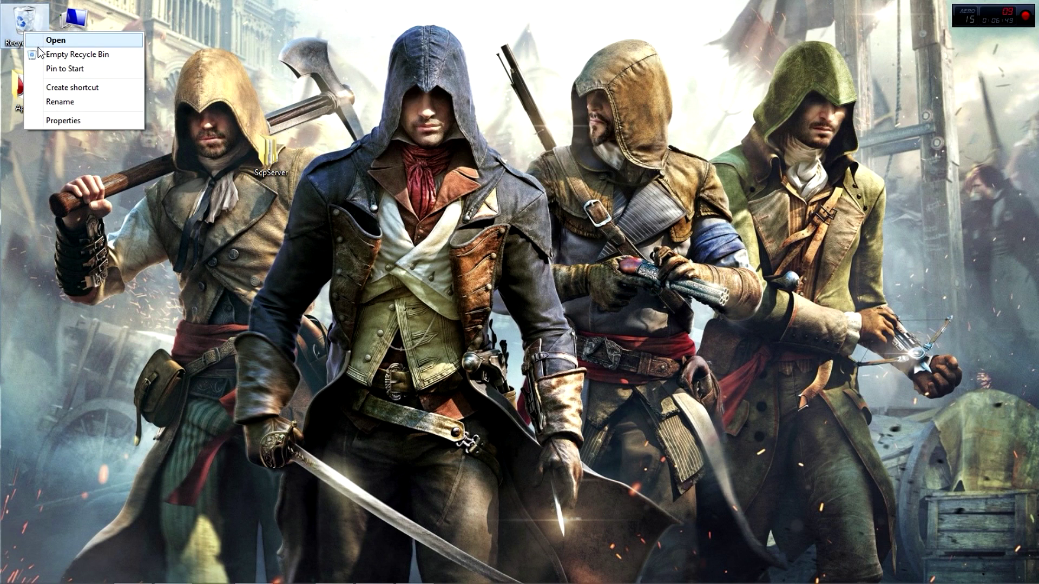
Empty the Recycle Bin and open File Explorer on This PC
left_click(43, 54)
left_click(571, 308)
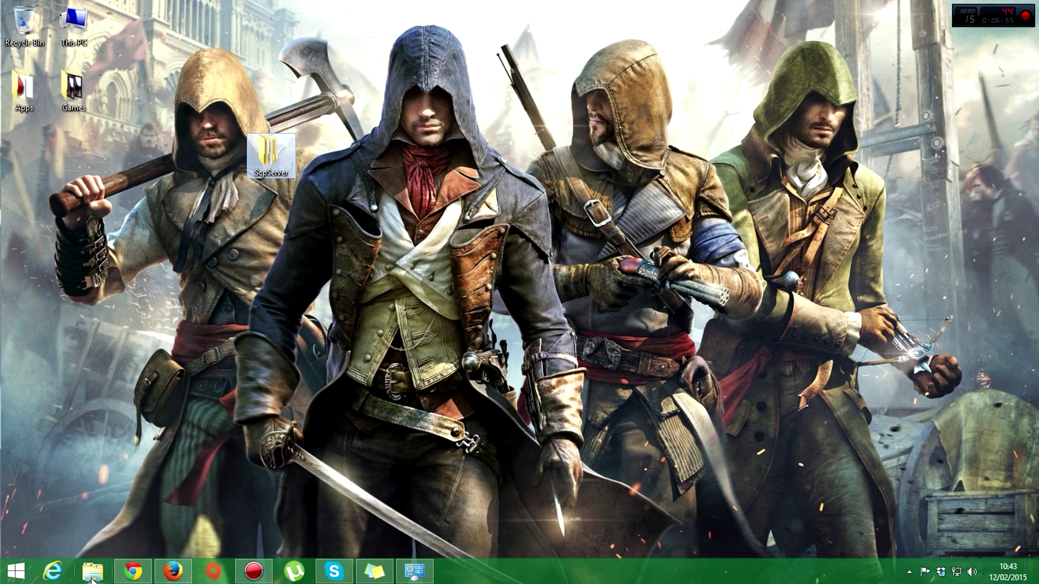
left_click(92, 575)
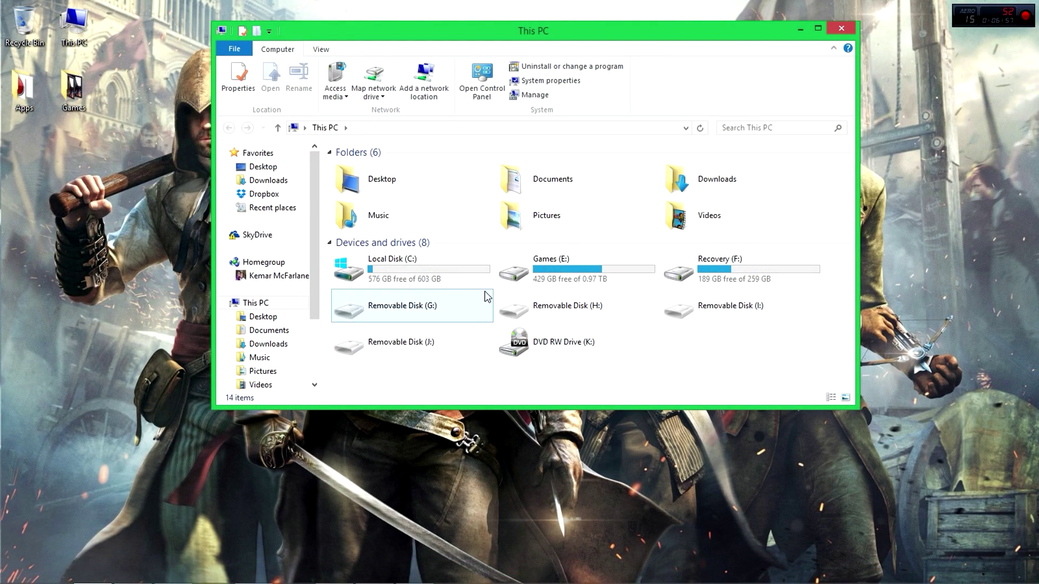
Browse to Local Disk (C:) > Program Files and move that window to the right
double_click(397, 266)
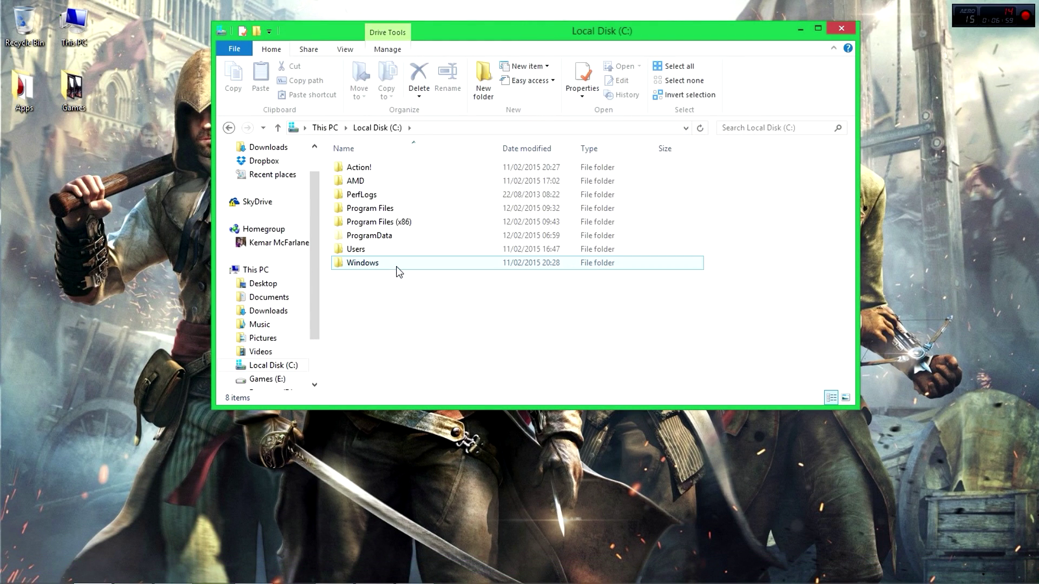
double_click(374, 212)
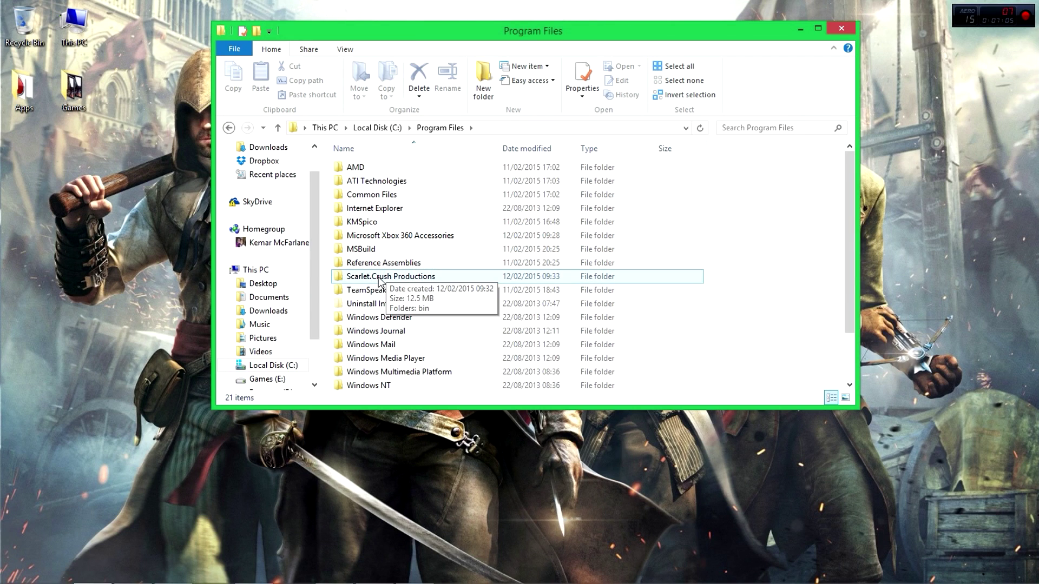
left_click(351, 281)
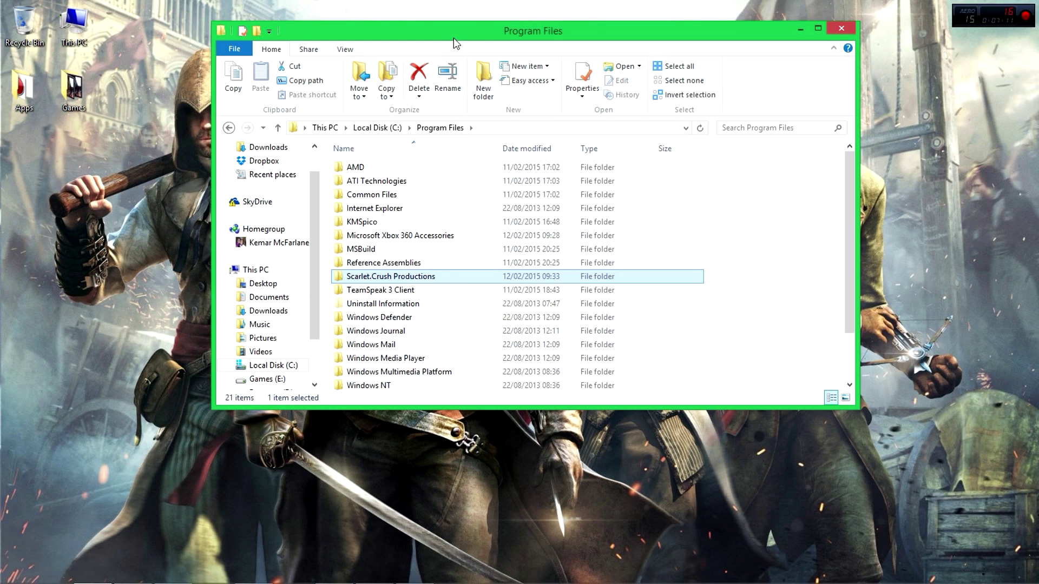
left_click_drag(453, 38, 694, 76)
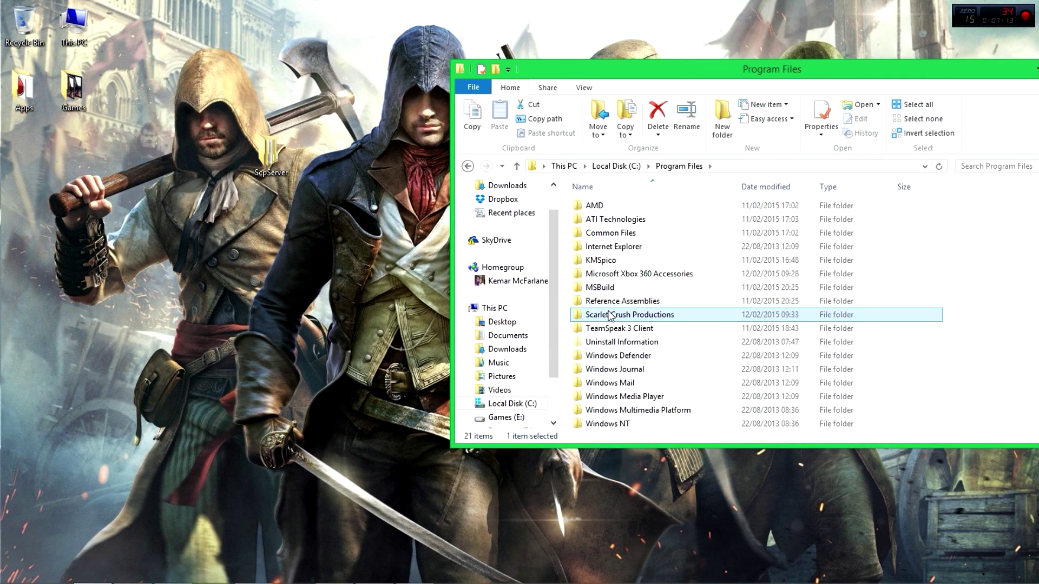
Open the desktop ScpServer folder and place it lower left, beside Program Files
double_click(270, 167)
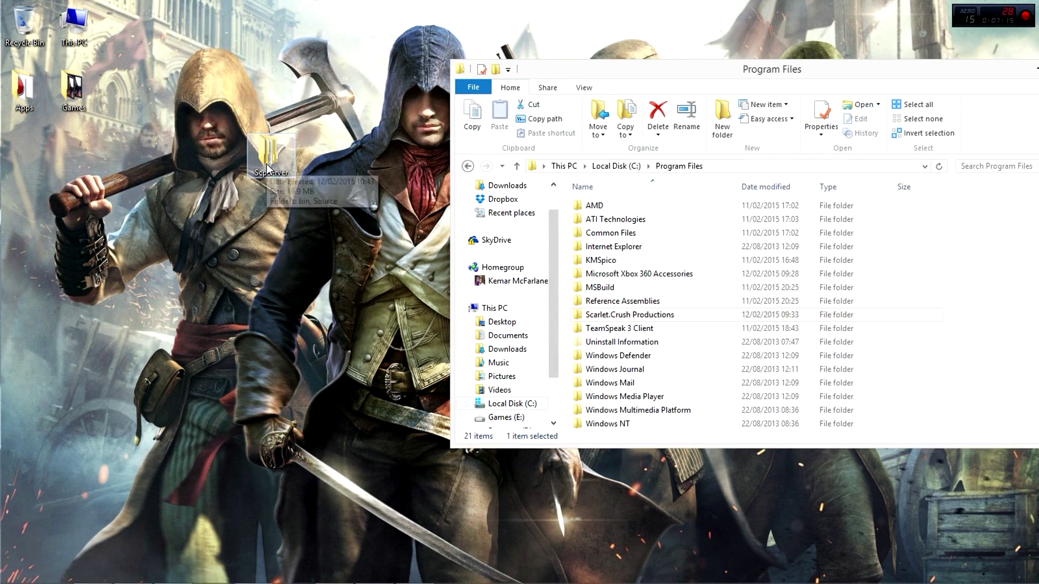
left_click_drag(636, 96, 162, 204)
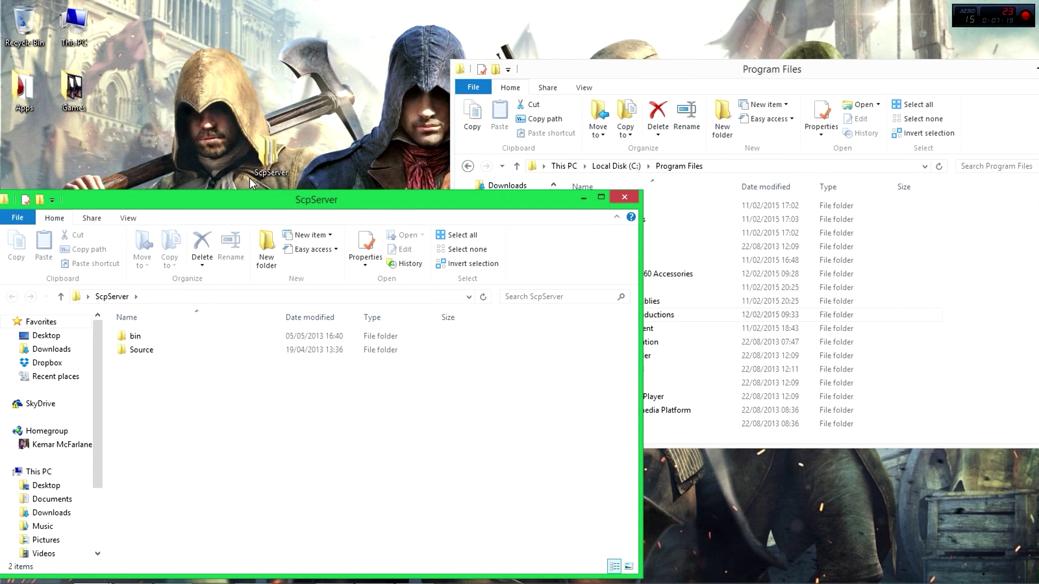
left_click(135, 337)
left_click_drag(652, 69, 665, 46)
left_click(617, 295)
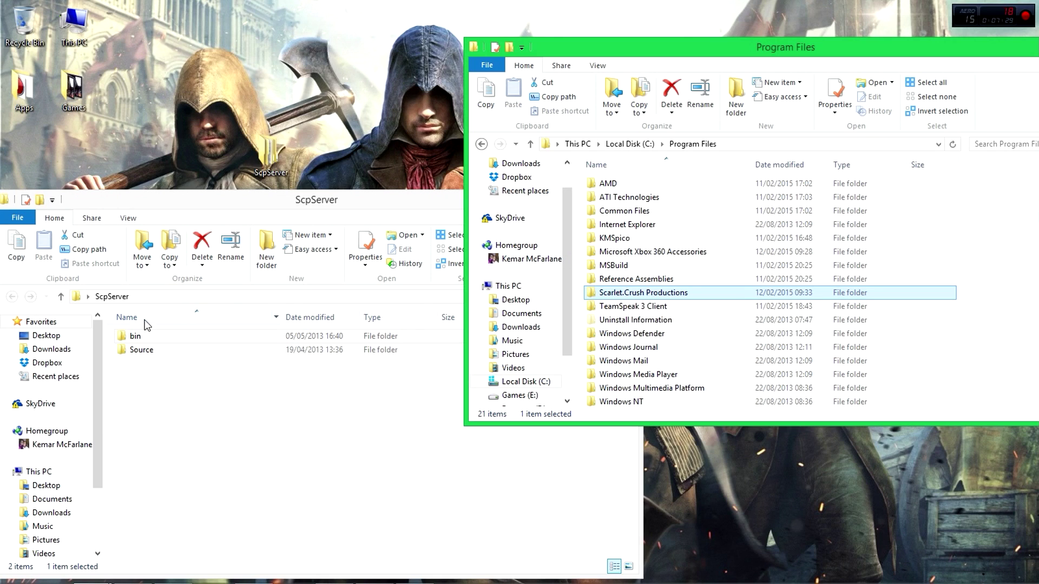
Open Scarlet.Crush Productions, then check and delete ScpServer's Source folder
double_click(640, 295)
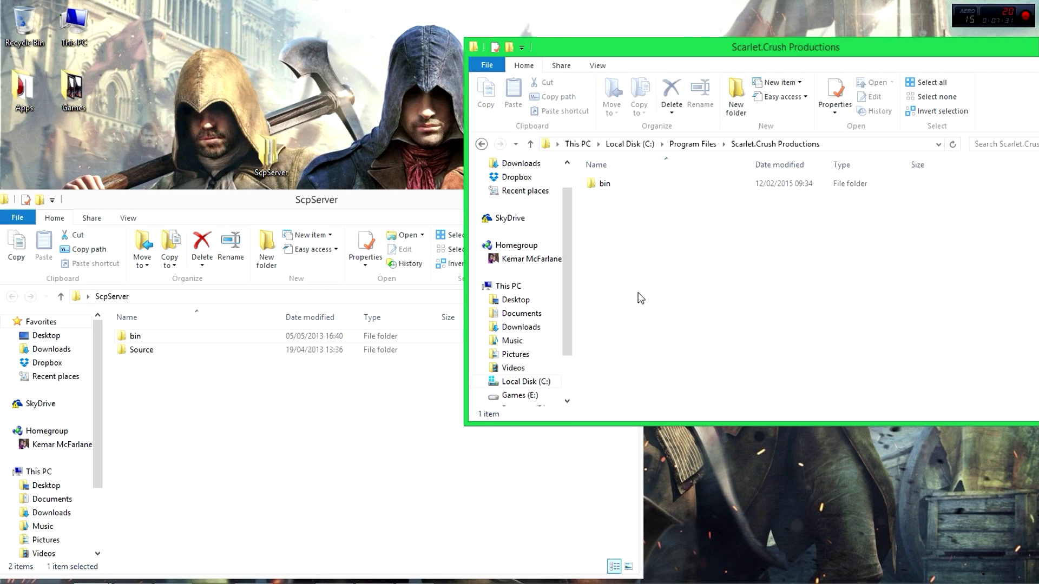
left_click(139, 338)
right_click(691, 218)
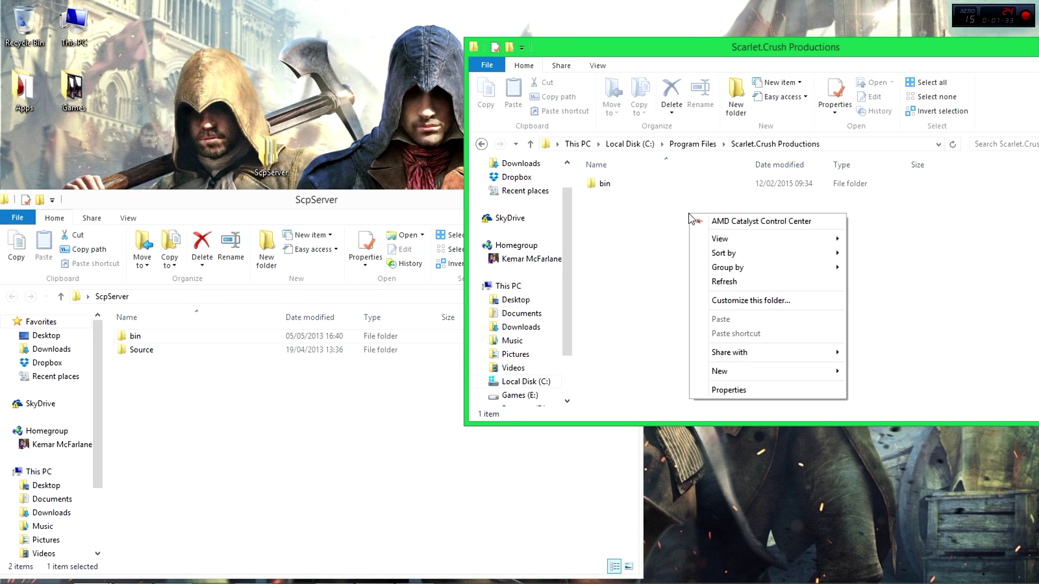
left_click(142, 355)
double_click(141, 350)
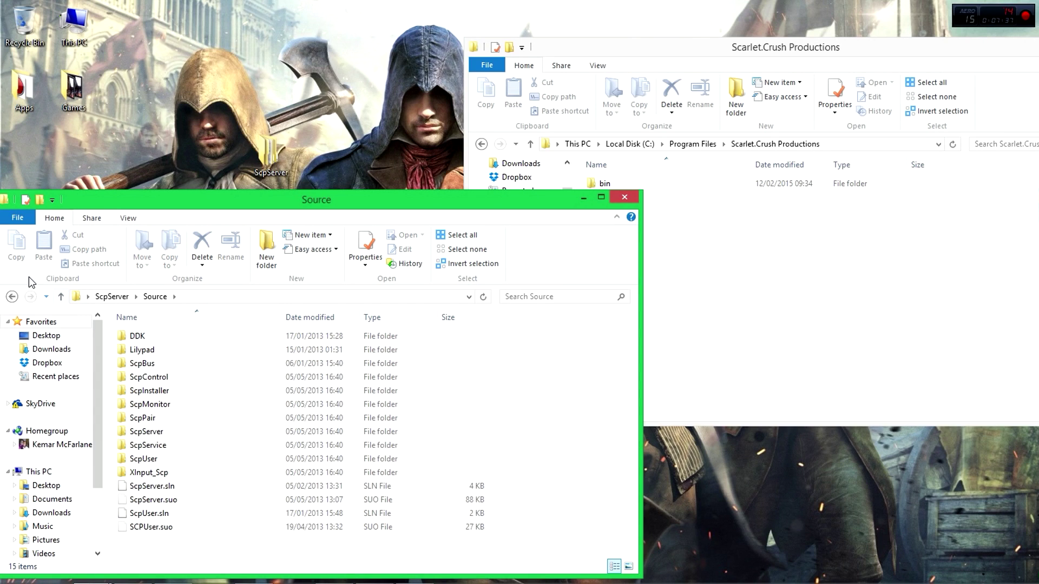
left_click(12, 297)
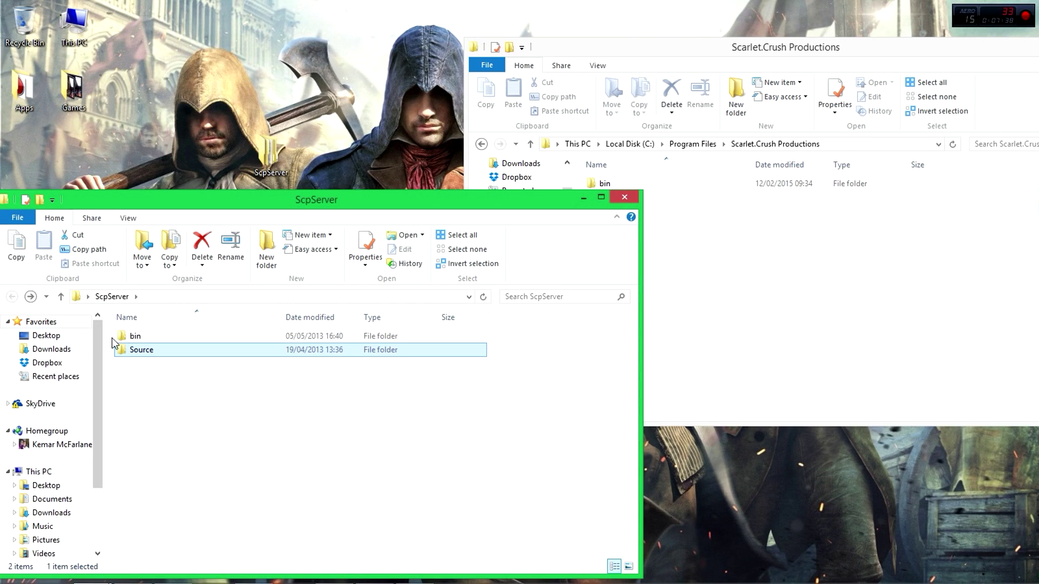
left_click(162, 348)
key("BackSpace")
key("Escape")
key("Delete")
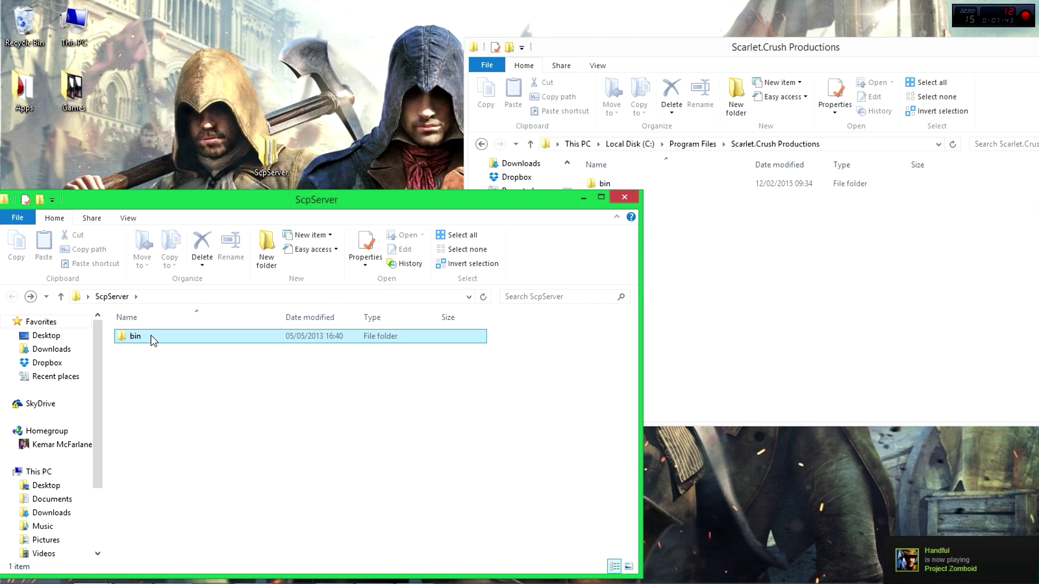
Move the bin folder into Scarlet.Crush Productions, replacing the 25 duplicate files
left_click(147, 337)
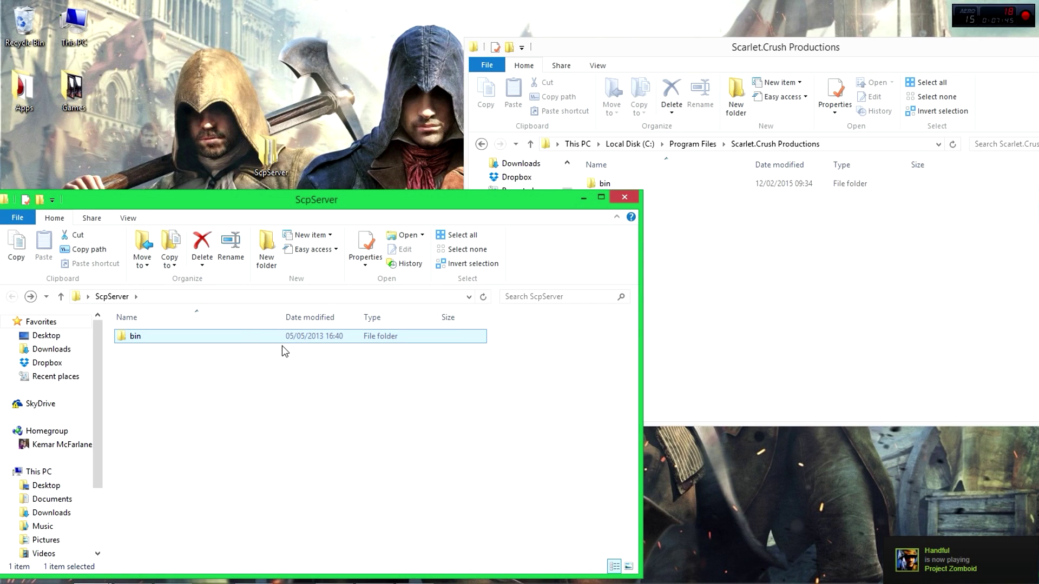
left_click_drag(217, 340, 757, 271)
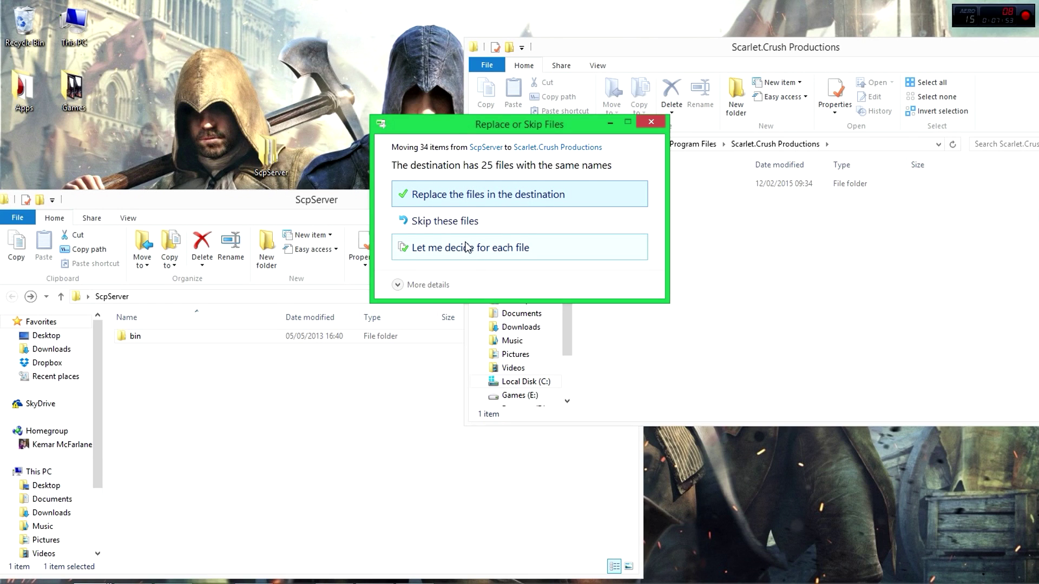
left_click(477, 195)
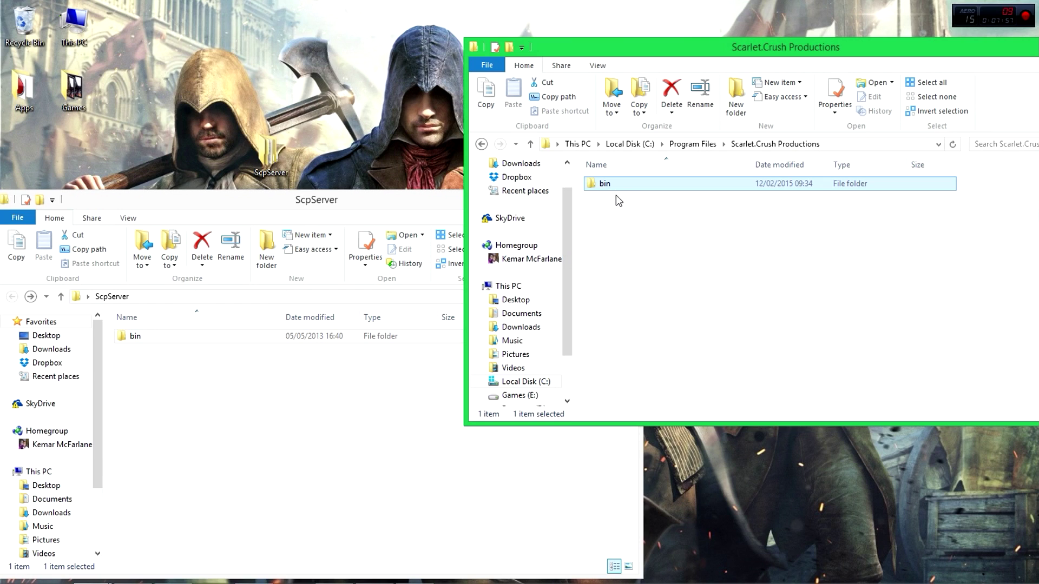
double_click(609, 184)
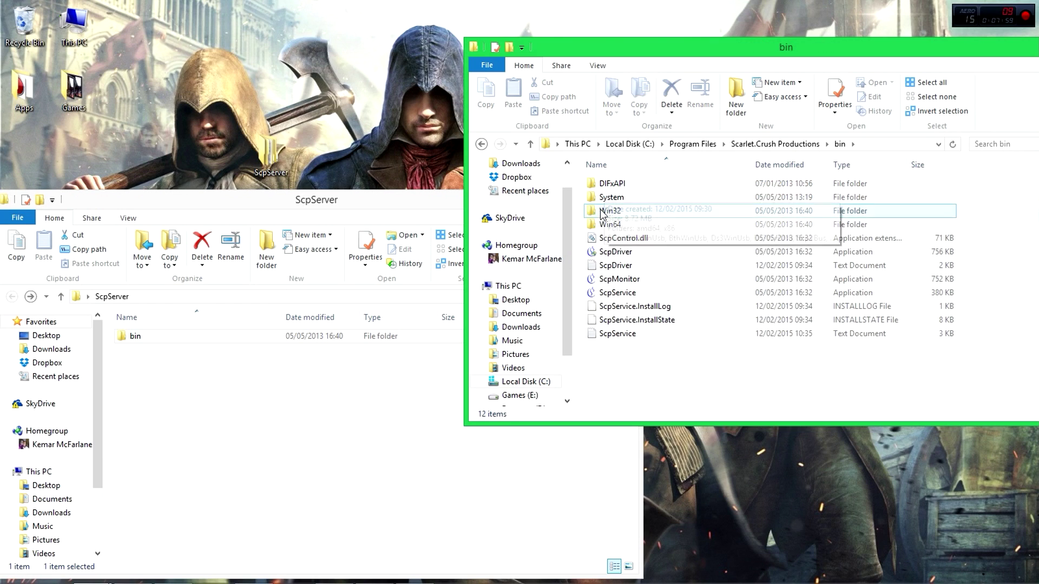
Run ScpDriver from bin as administrator, install the driver until Install Succeeded, then exit
right_click(620, 256)
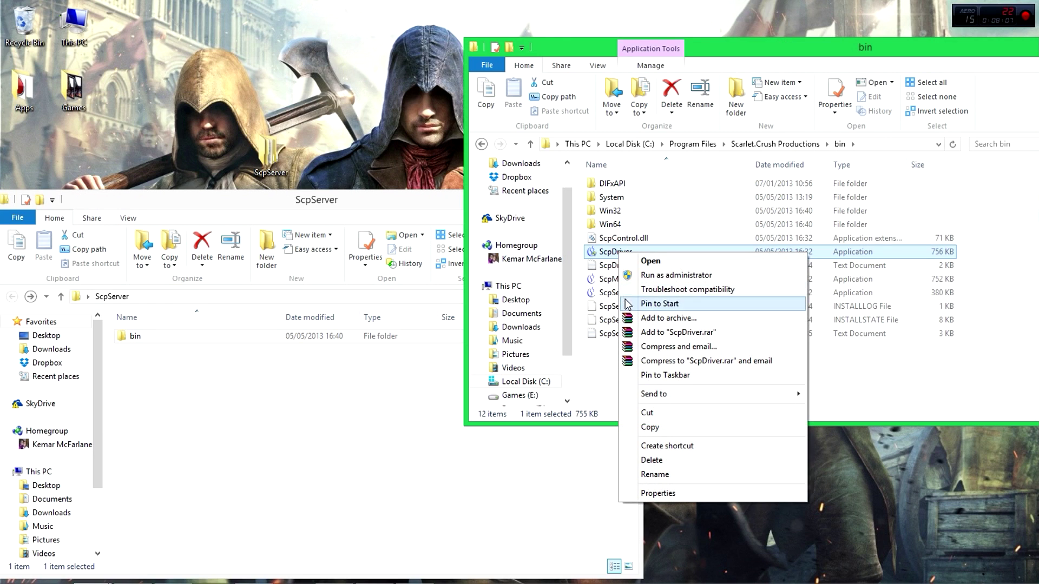
left_click(692, 276)
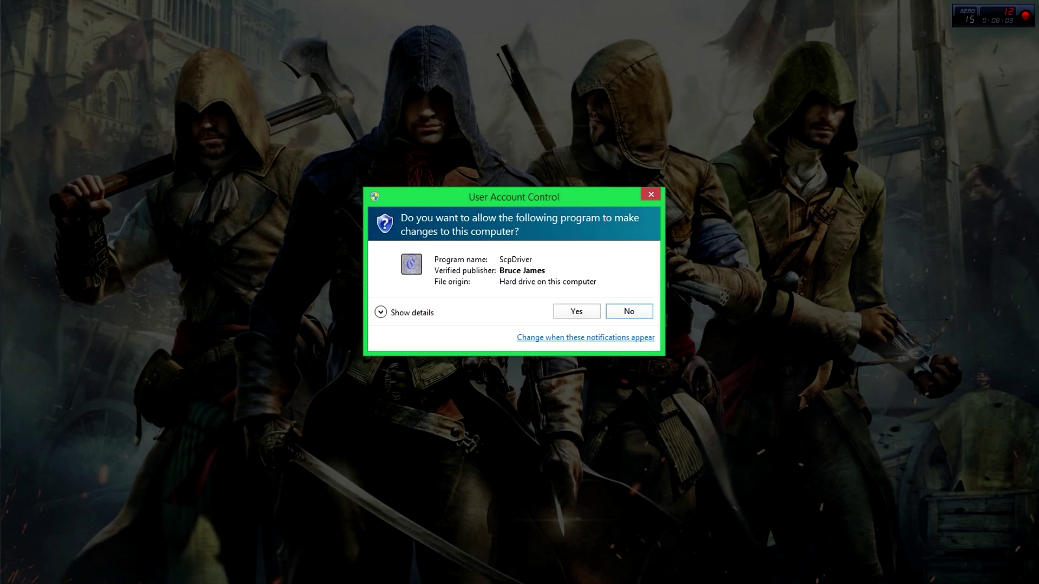
left_click(577, 311)
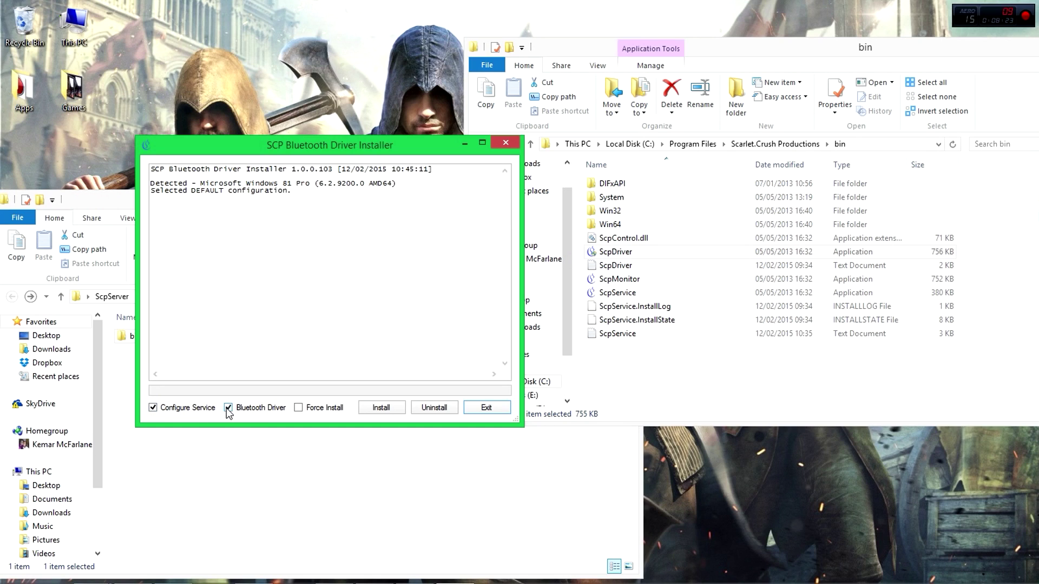
left_click(386, 410)
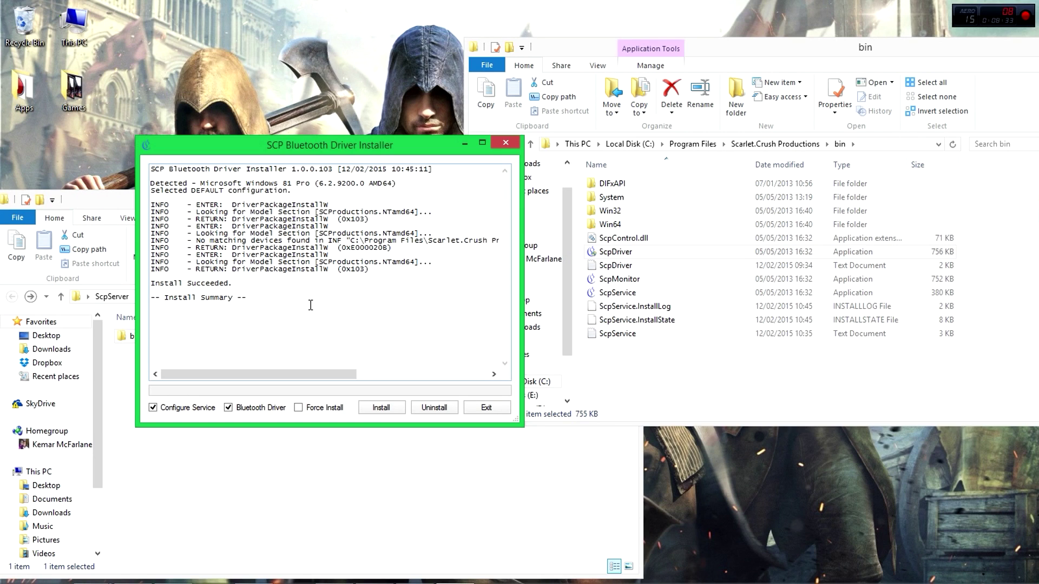
left_click(487, 407)
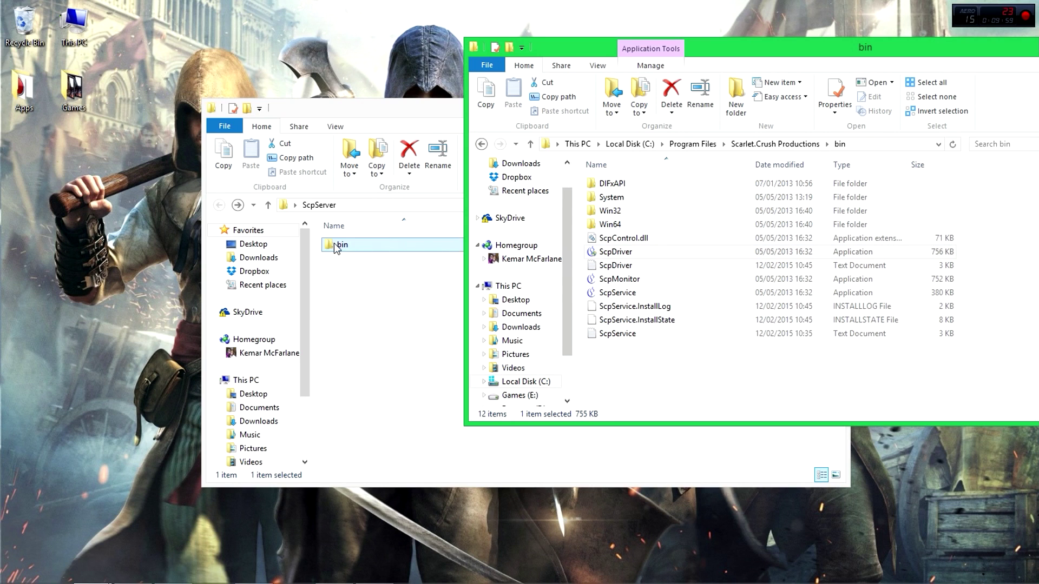
From Devices and Printers, open the Xbox 360 Controller's Game Controllers properties Test page
right_click(2, 582)
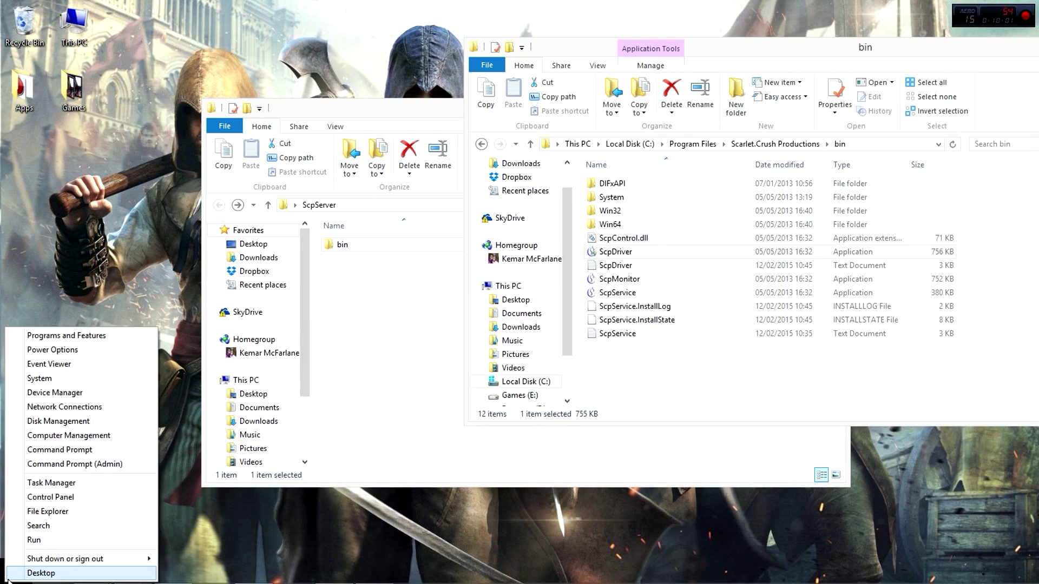
left_click(70, 499)
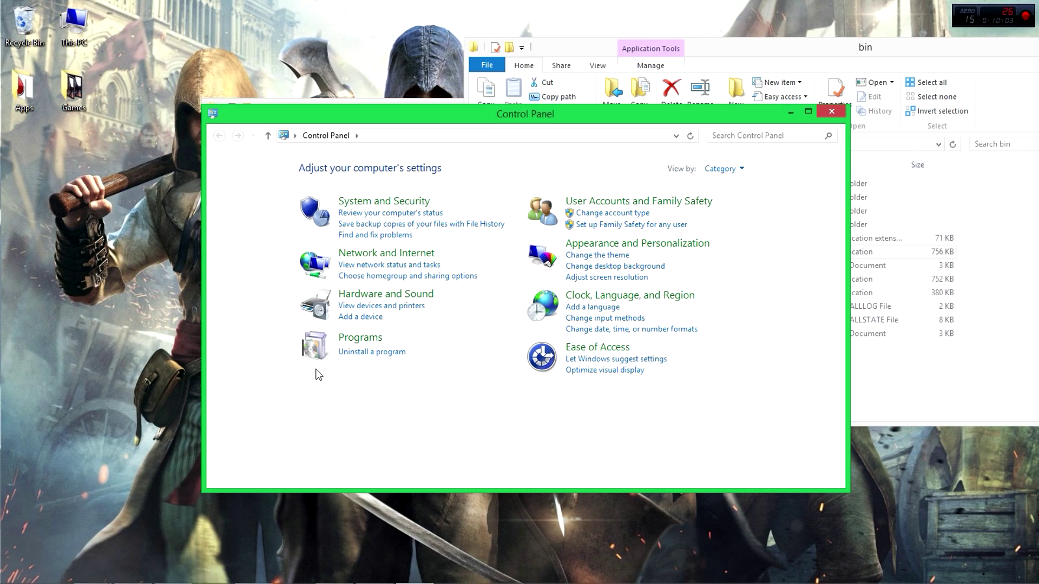
left_click(396, 309)
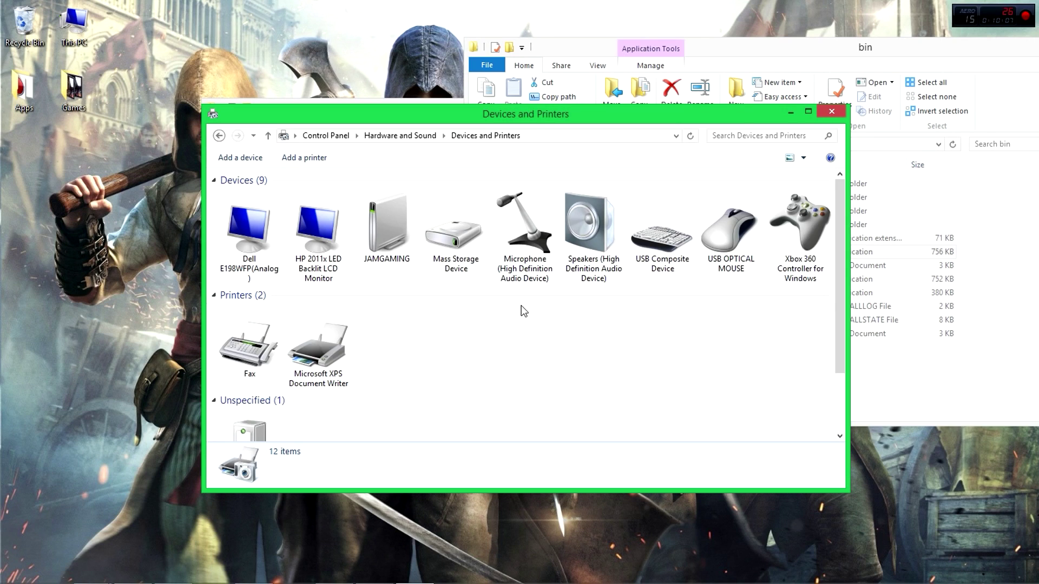
right_click(791, 229)
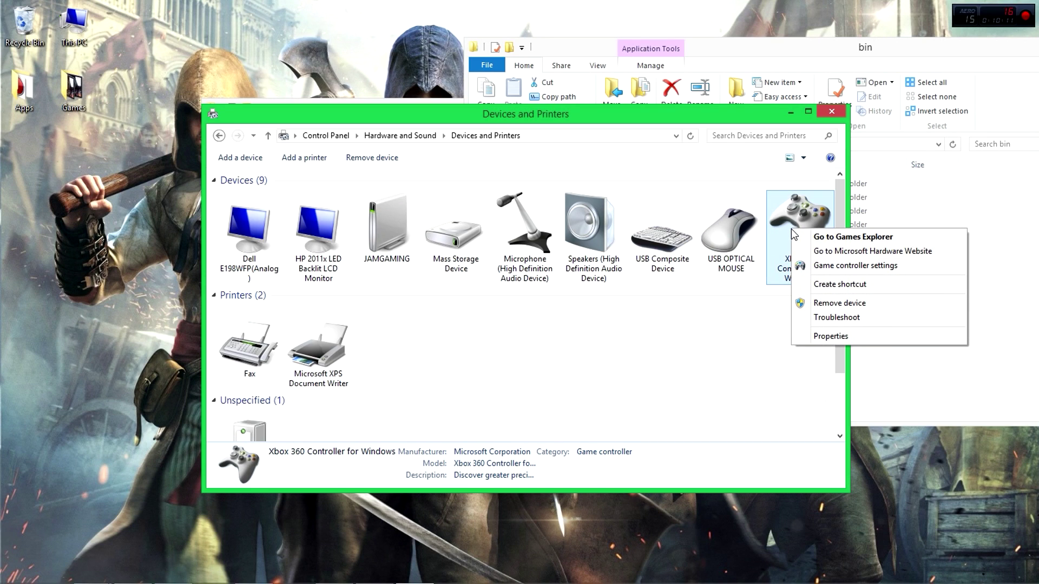
left_click(820, 267)
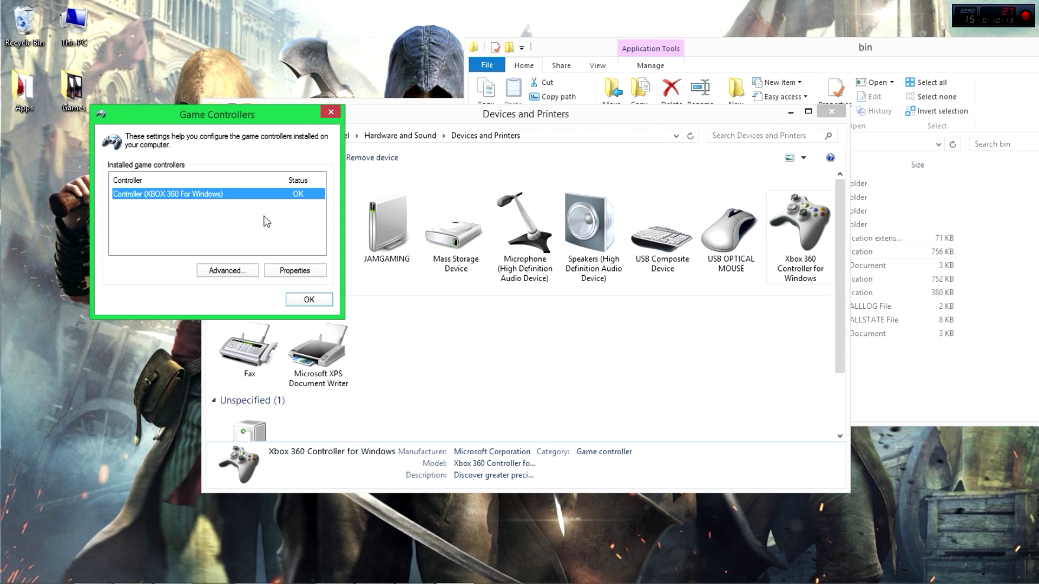
left_click(285, 274)
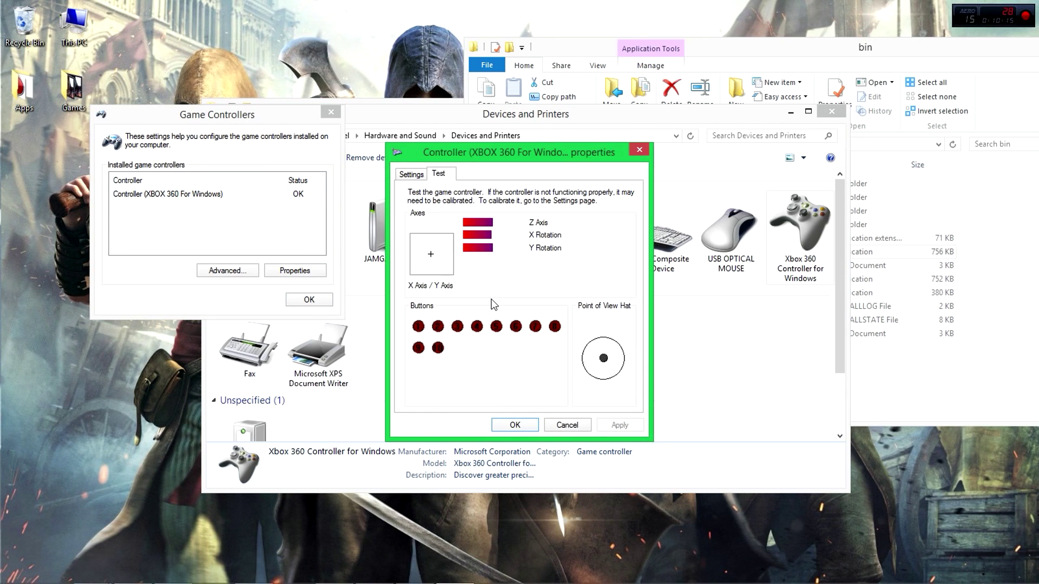